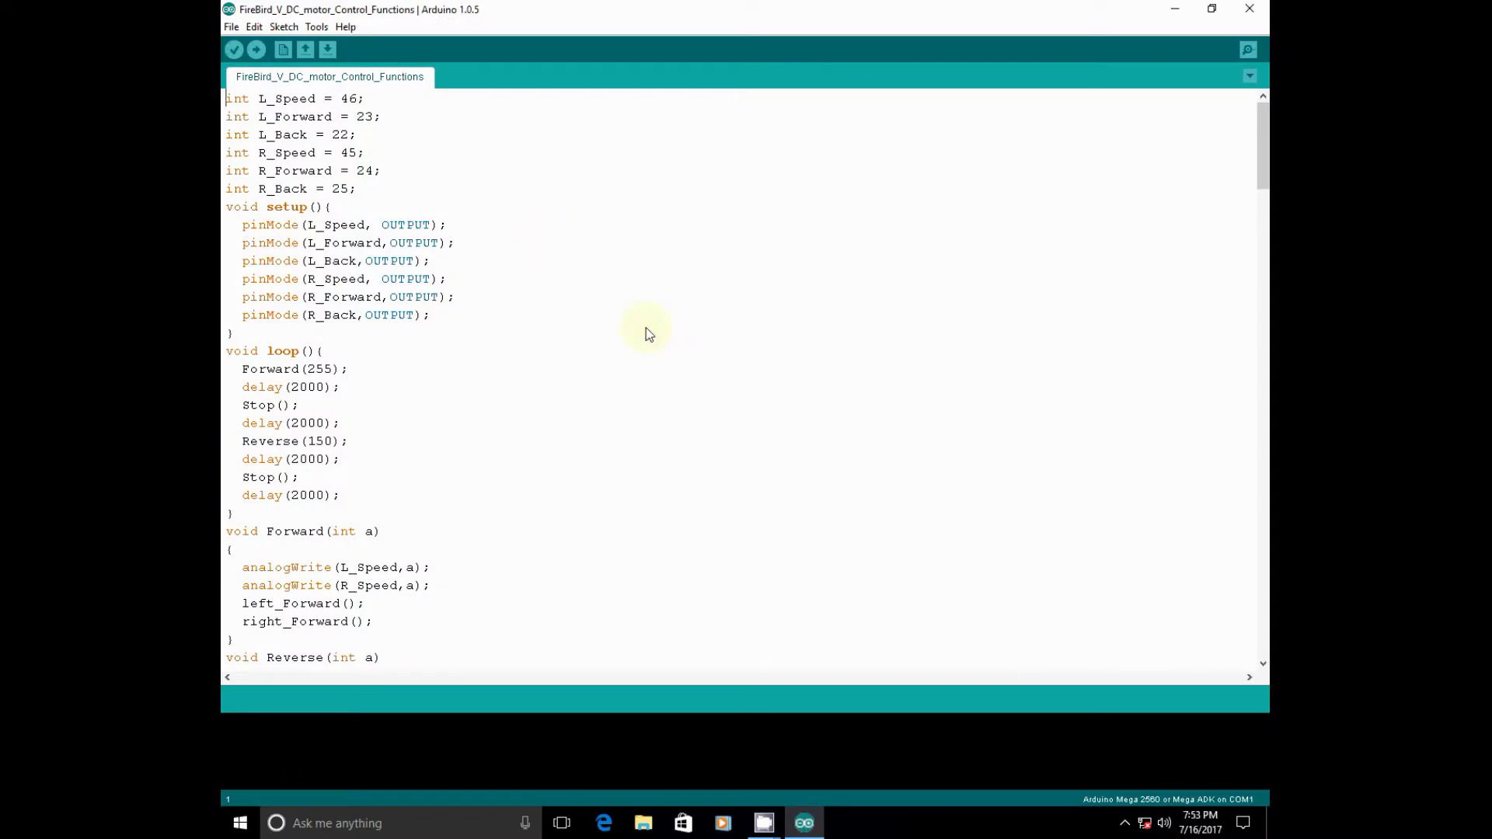
scroll(646, 335, down, 3)
scroll(646, 334, down, 2)
Step: Add an int b parameter to Forward and Reverse, using b as the right motor speed
click(374, 371)
text(, in)
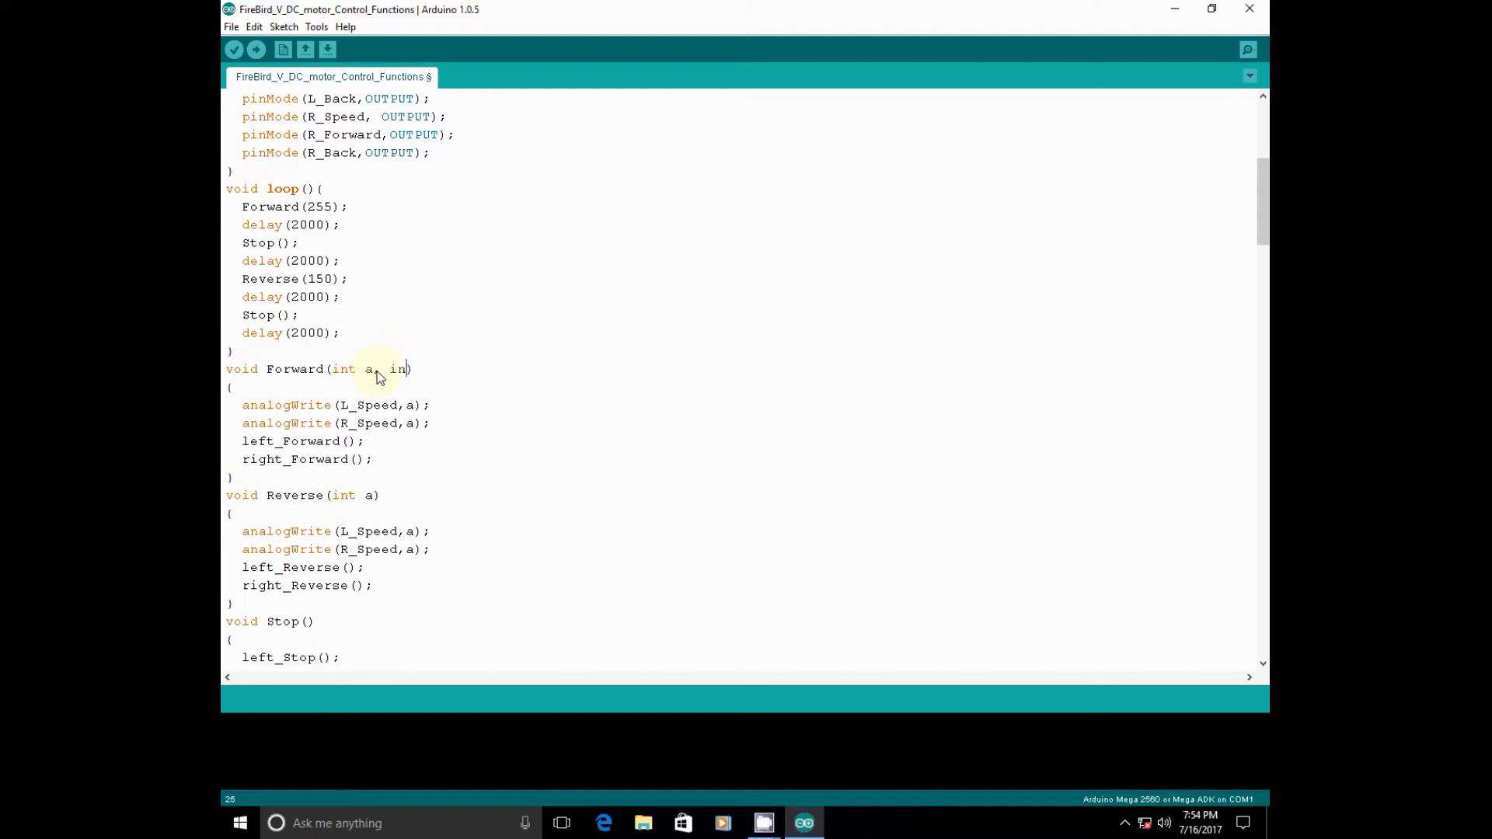
text(t b)
double_click(412, 424)
text(b)
click(374, 497)
text(, int b)
double_click(412, 549)
text(b)
click(249, 603)
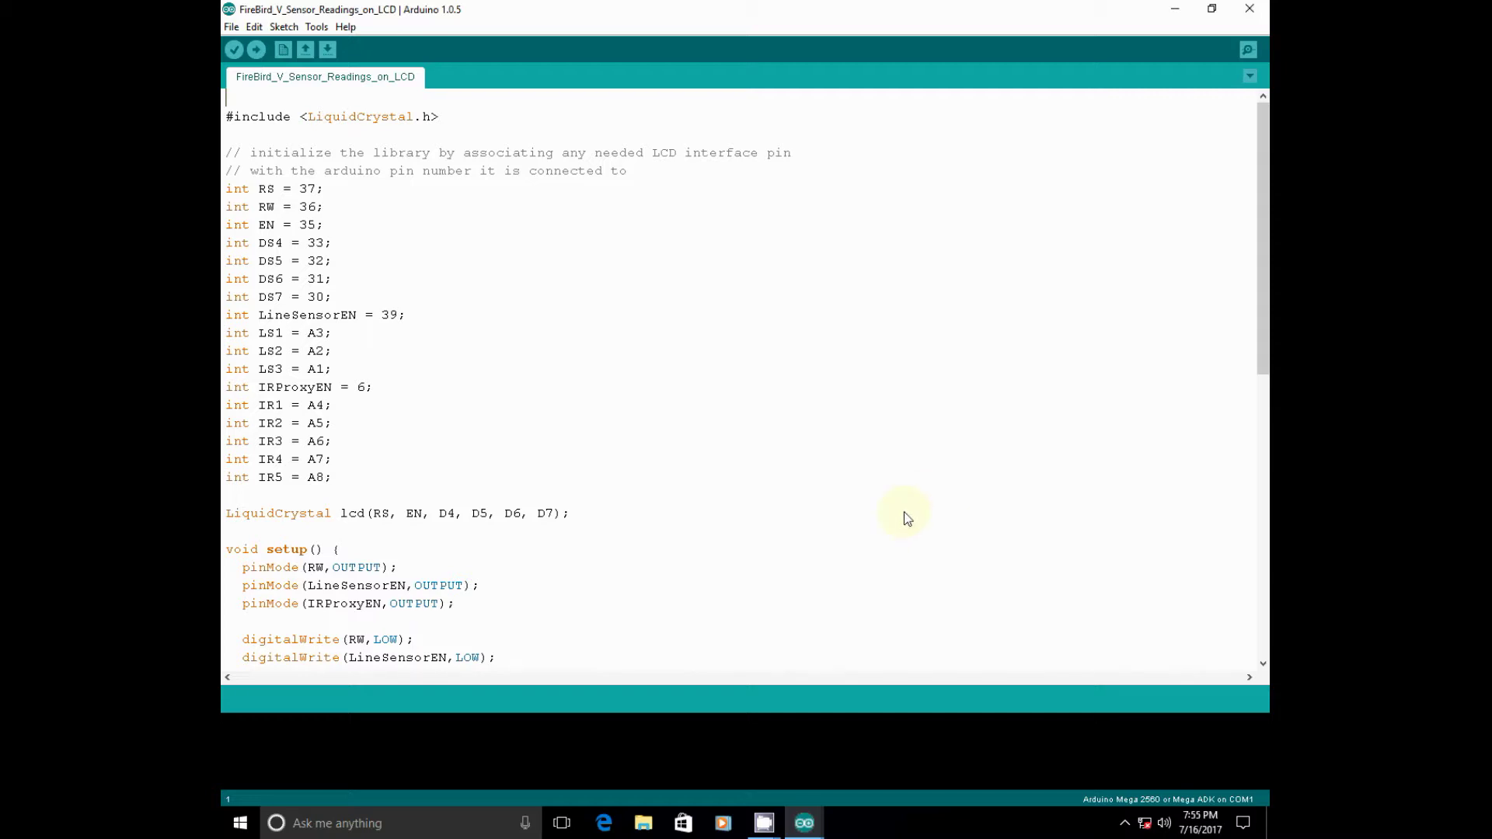
scroll(905, 517, down, 10)
scroll(905, 516, down, 5)
drag(470, 605, 242, 243)
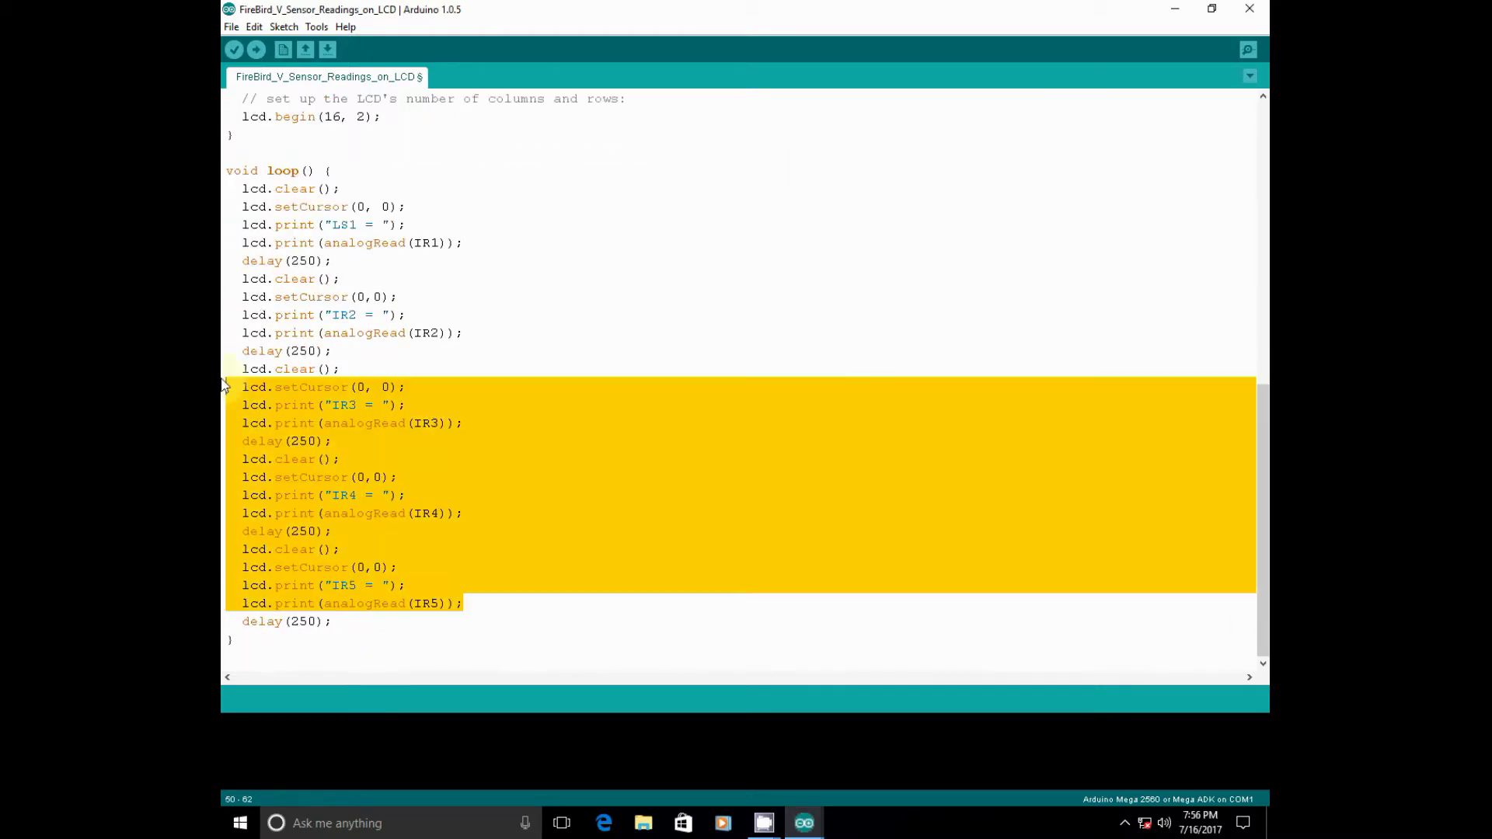
Step: Replace the old IR display blocks with LS1, LS2 and LS3 labels on the first LCD row
key(Delete)
text(lcd)
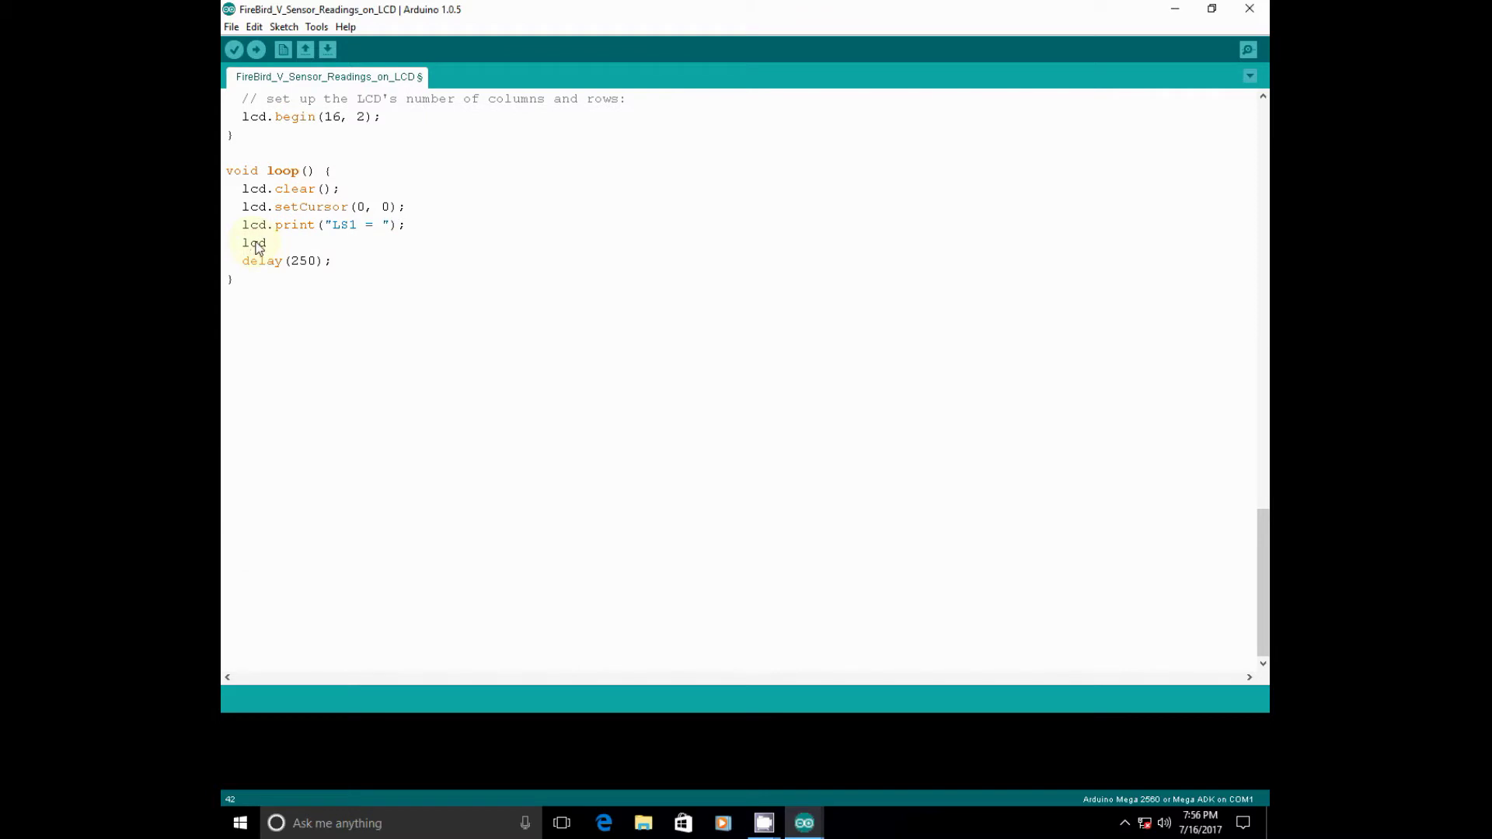
text(.print("LS2 )
text(")
key(Return)
key(BackSpace)
text();)
key(Return)
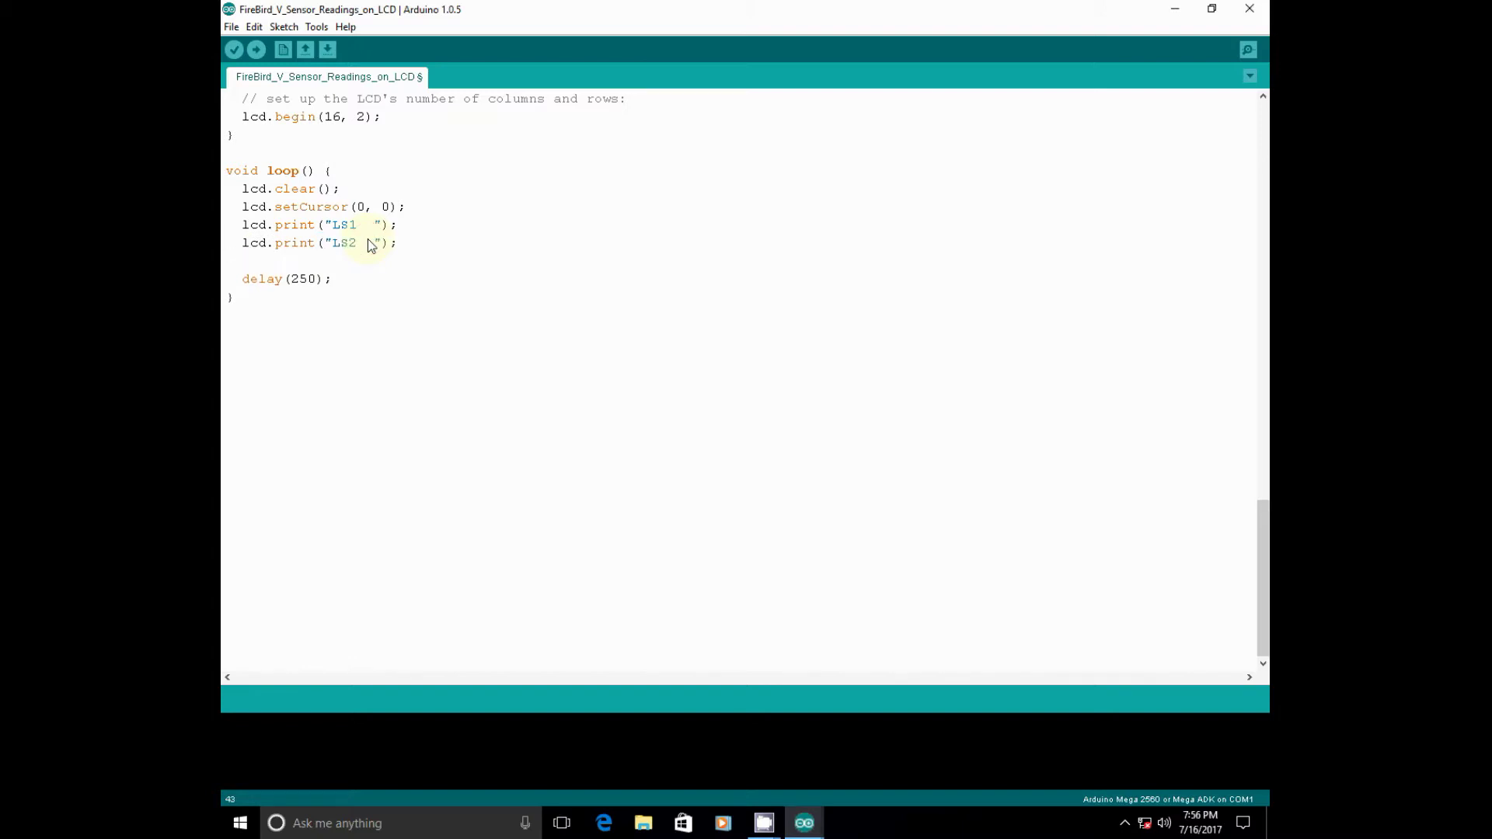
text(lcd.print("LS3  )
text(");)
key(Return)
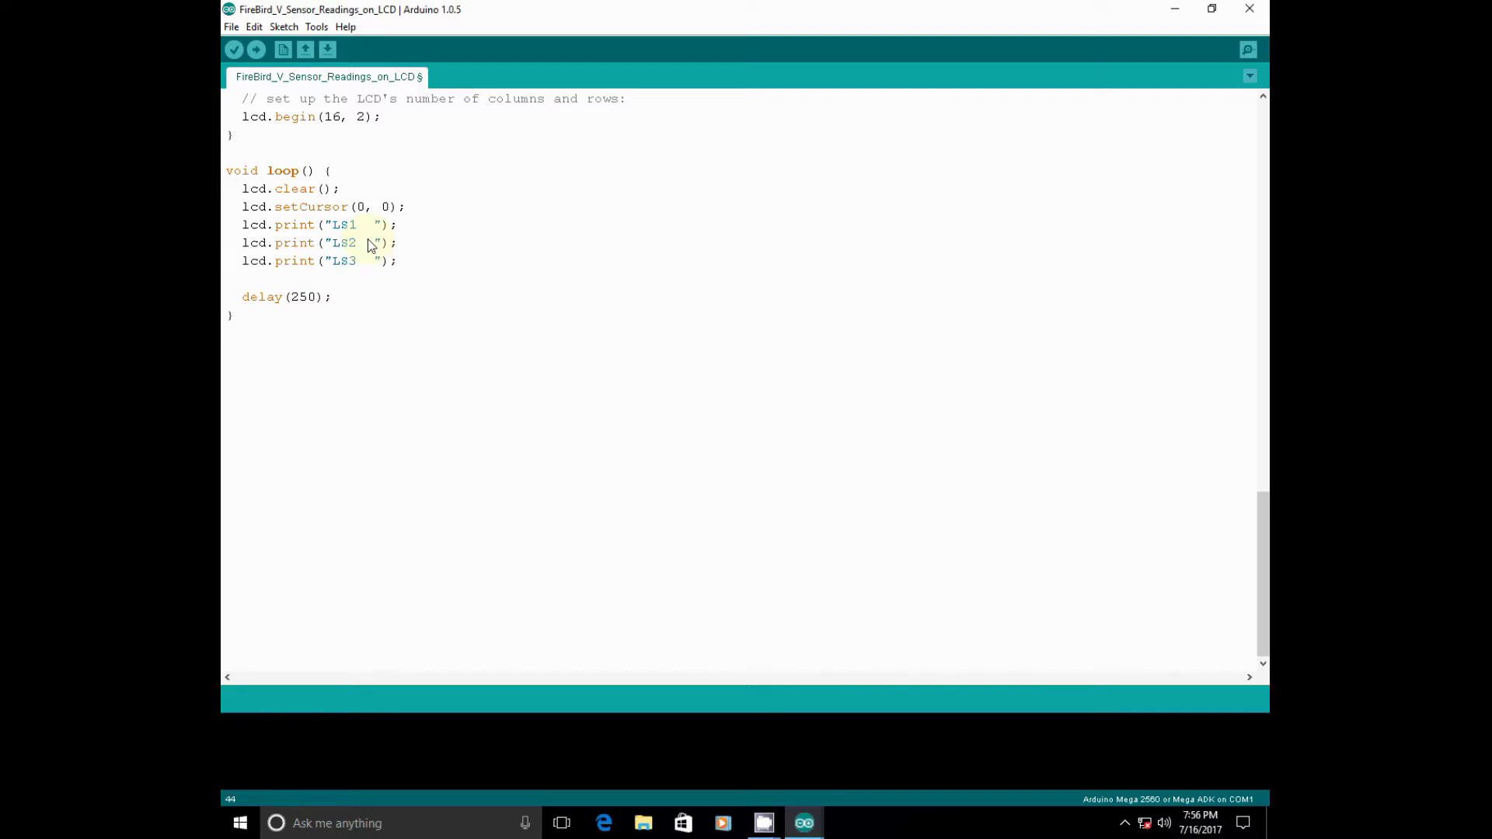
text(lcd.)
text(setCoursor(0,)
text(1);)
Step: Print analogRead of LS1, LS2 and LS3 with spacers on the LCD's second row
key(Return)
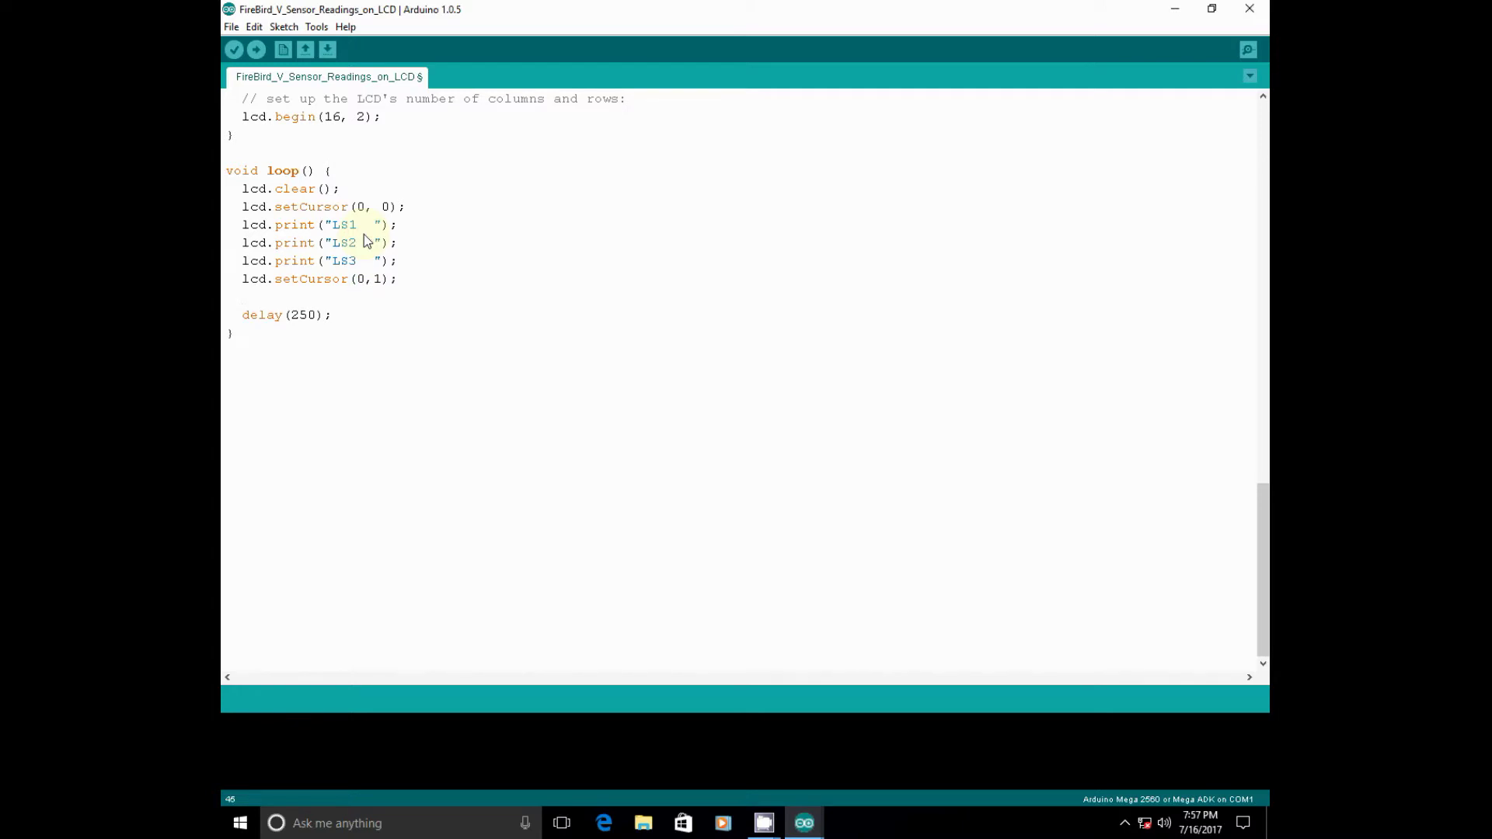
text(lcd.print(analo)
text(gRead()
scroll(381, 254, up, 5)
scroll(382, 255, up, 3)
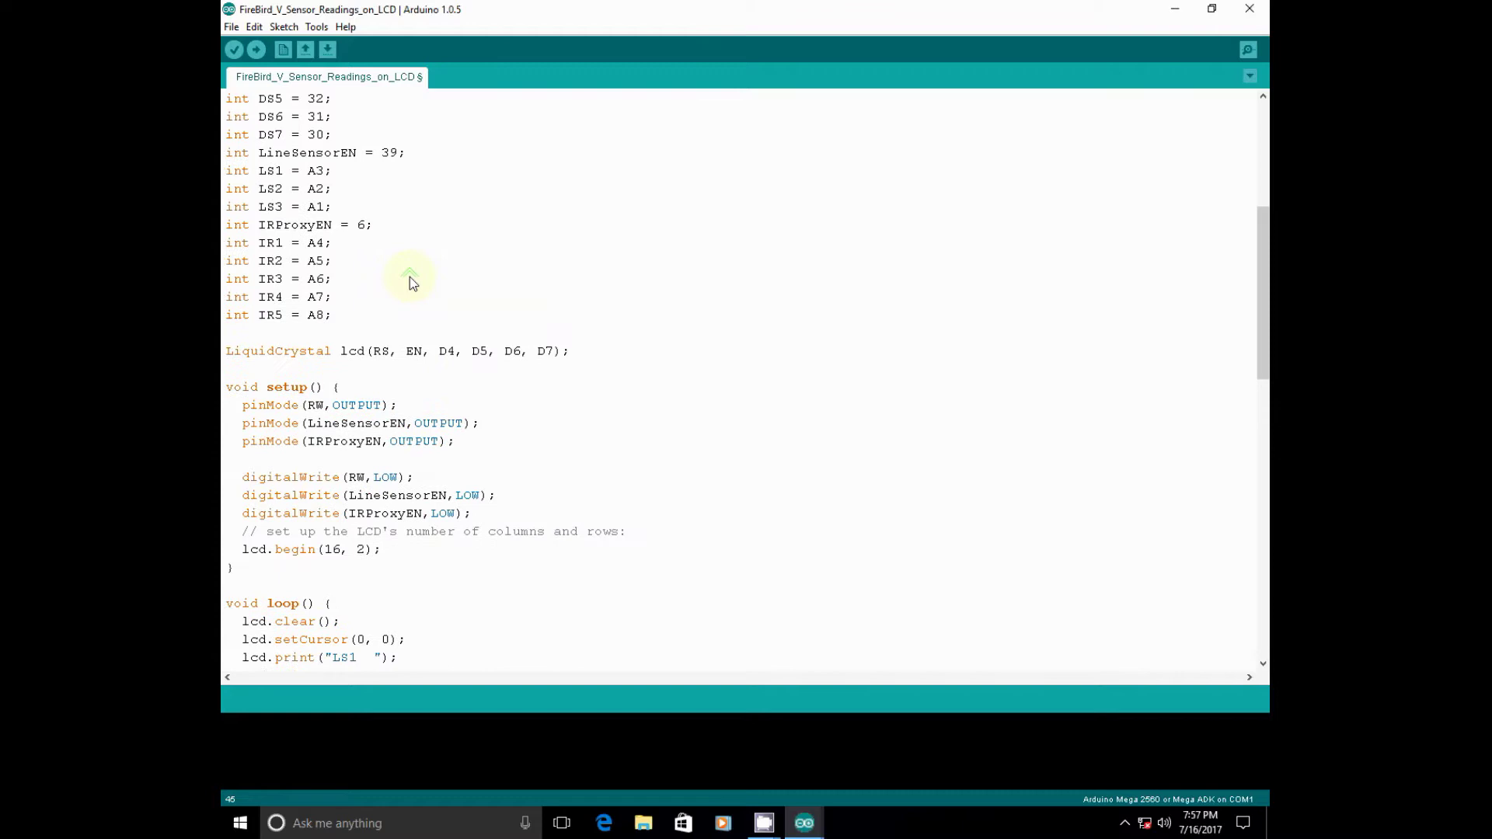
scroll(380, 254, down, 8)
text(LS1));)
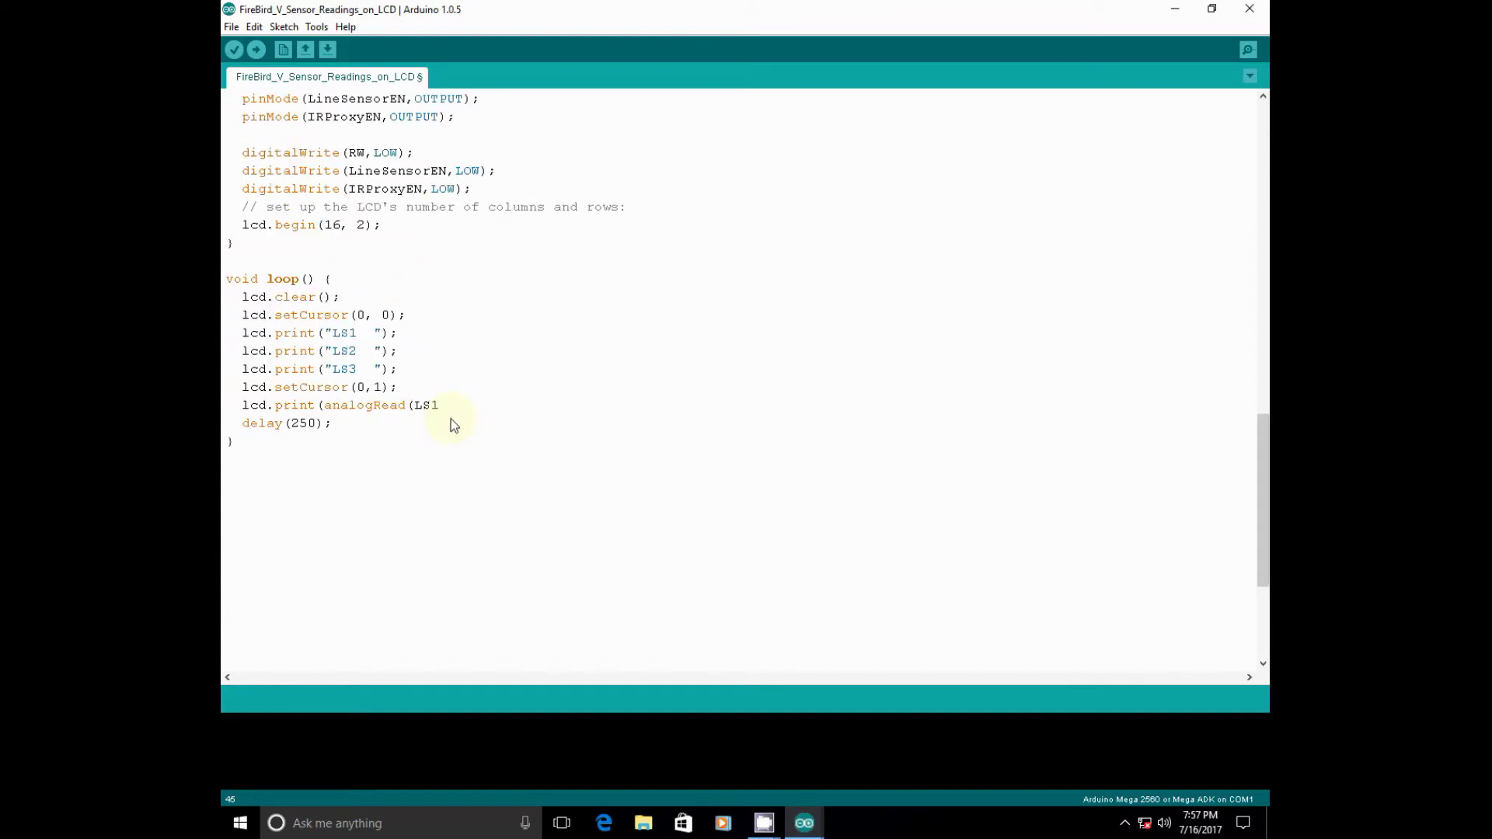
key(Return)
text(lcd.)
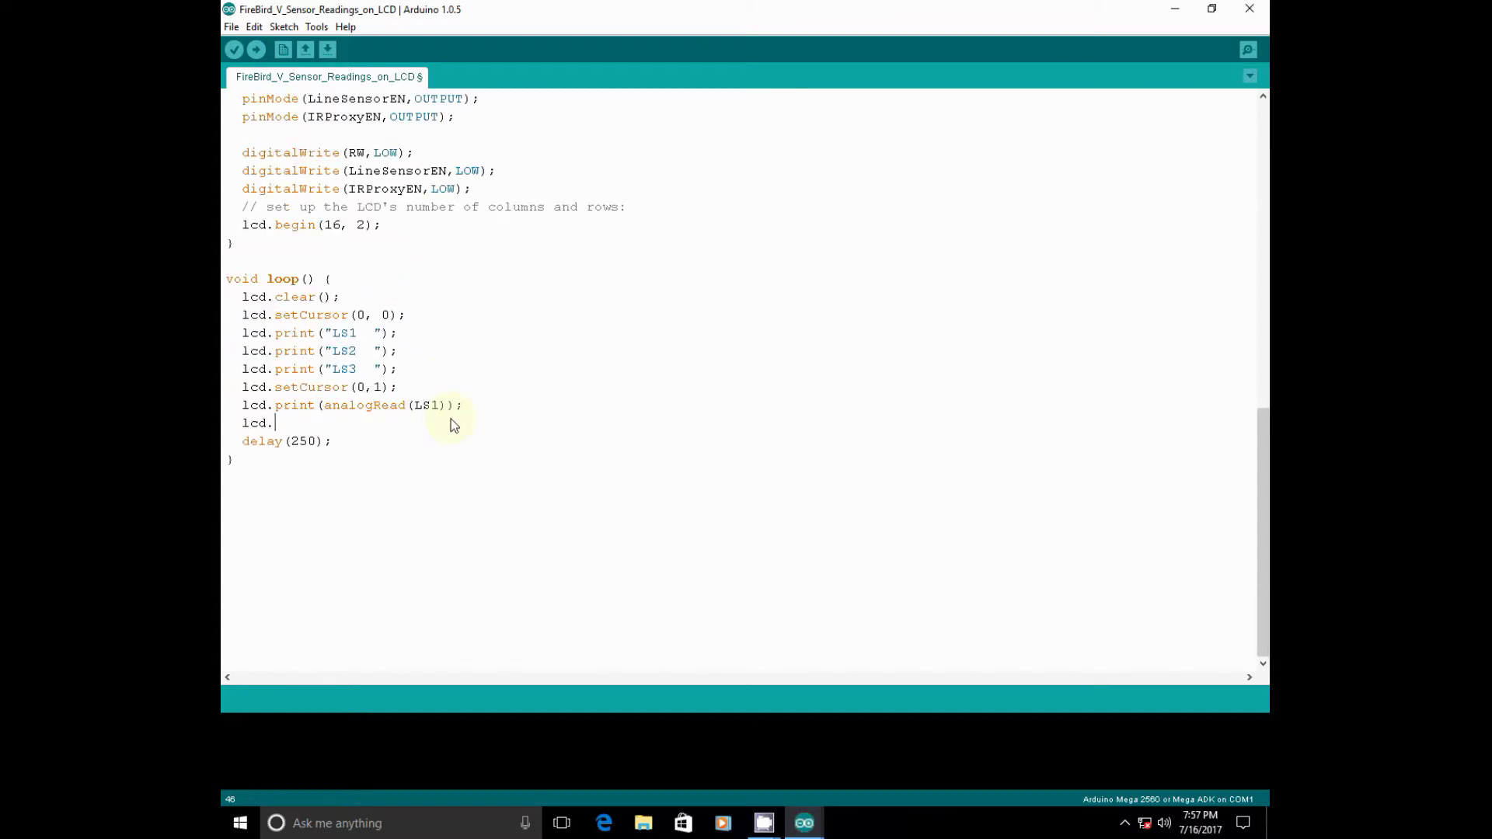
text(print("  )
text( ");)
key(Return)
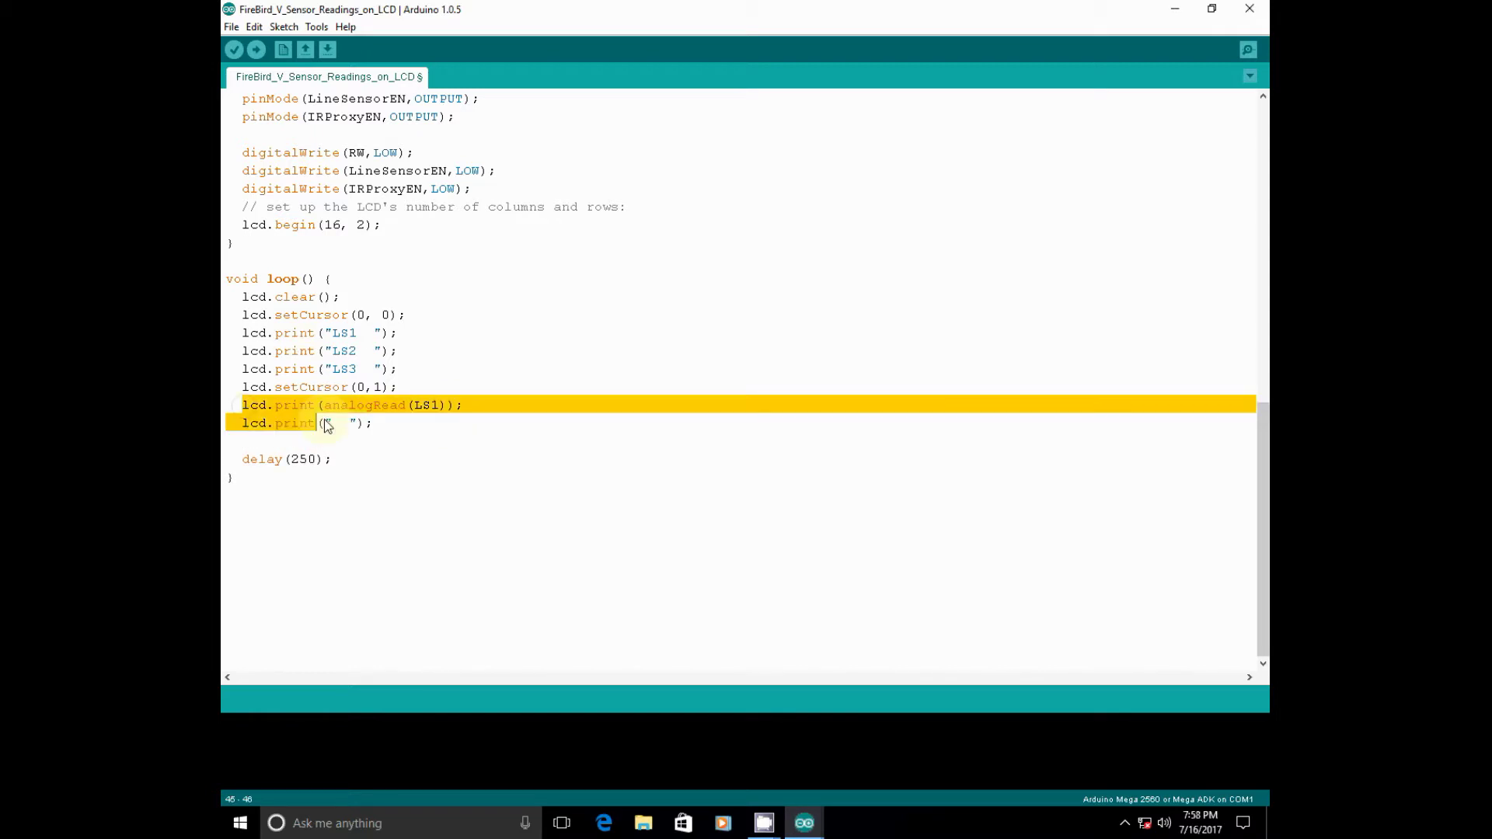
text(lcd.print(analogRead(LS1));   lcd.print("  ");)
key(BackSpace)
text(2)
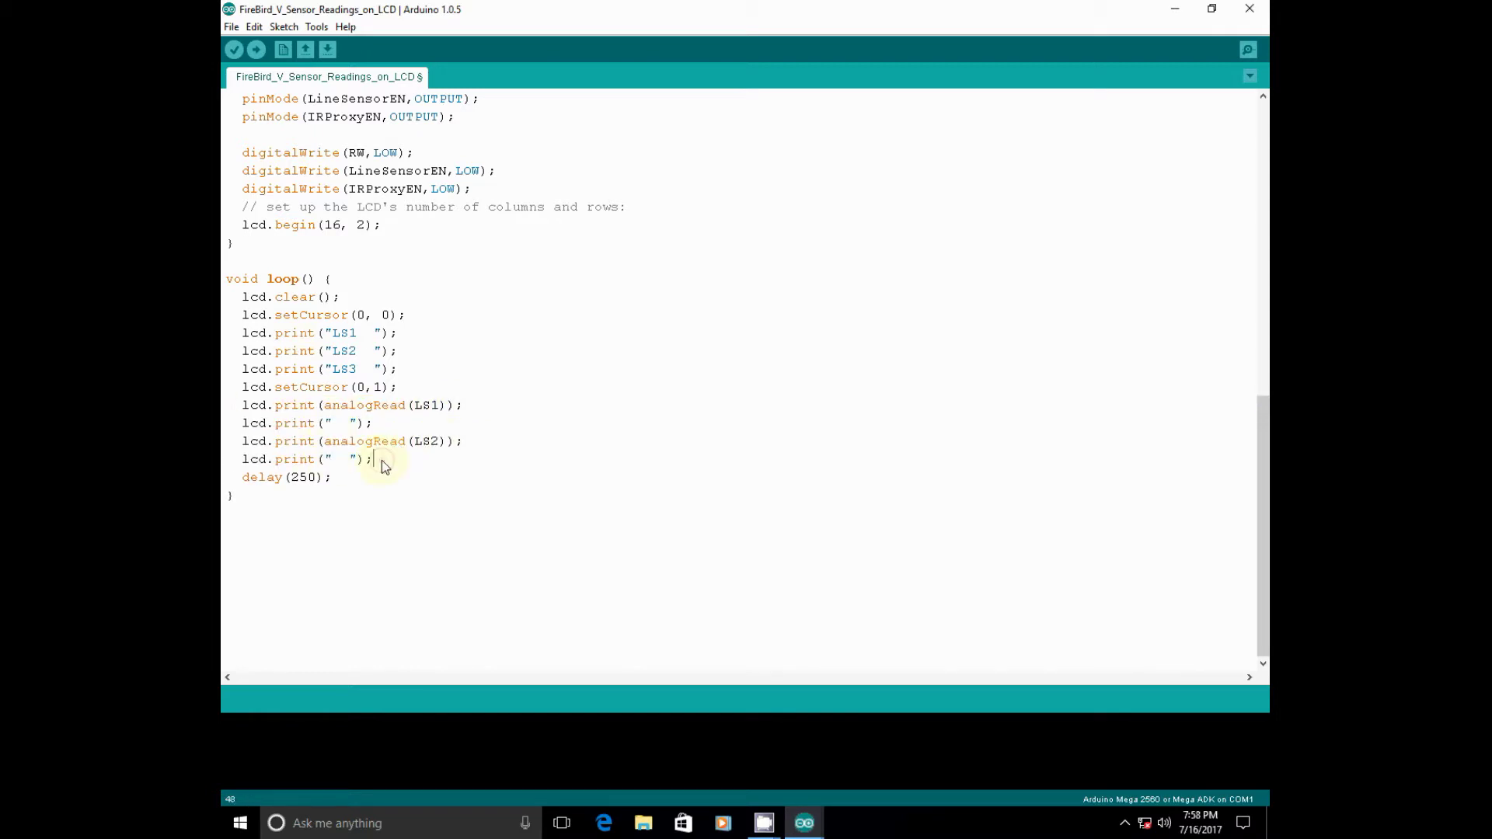
key(Return)
text(lcd.print(analogRead(LS1));   lcd.print("  ");)
click(438, 478)
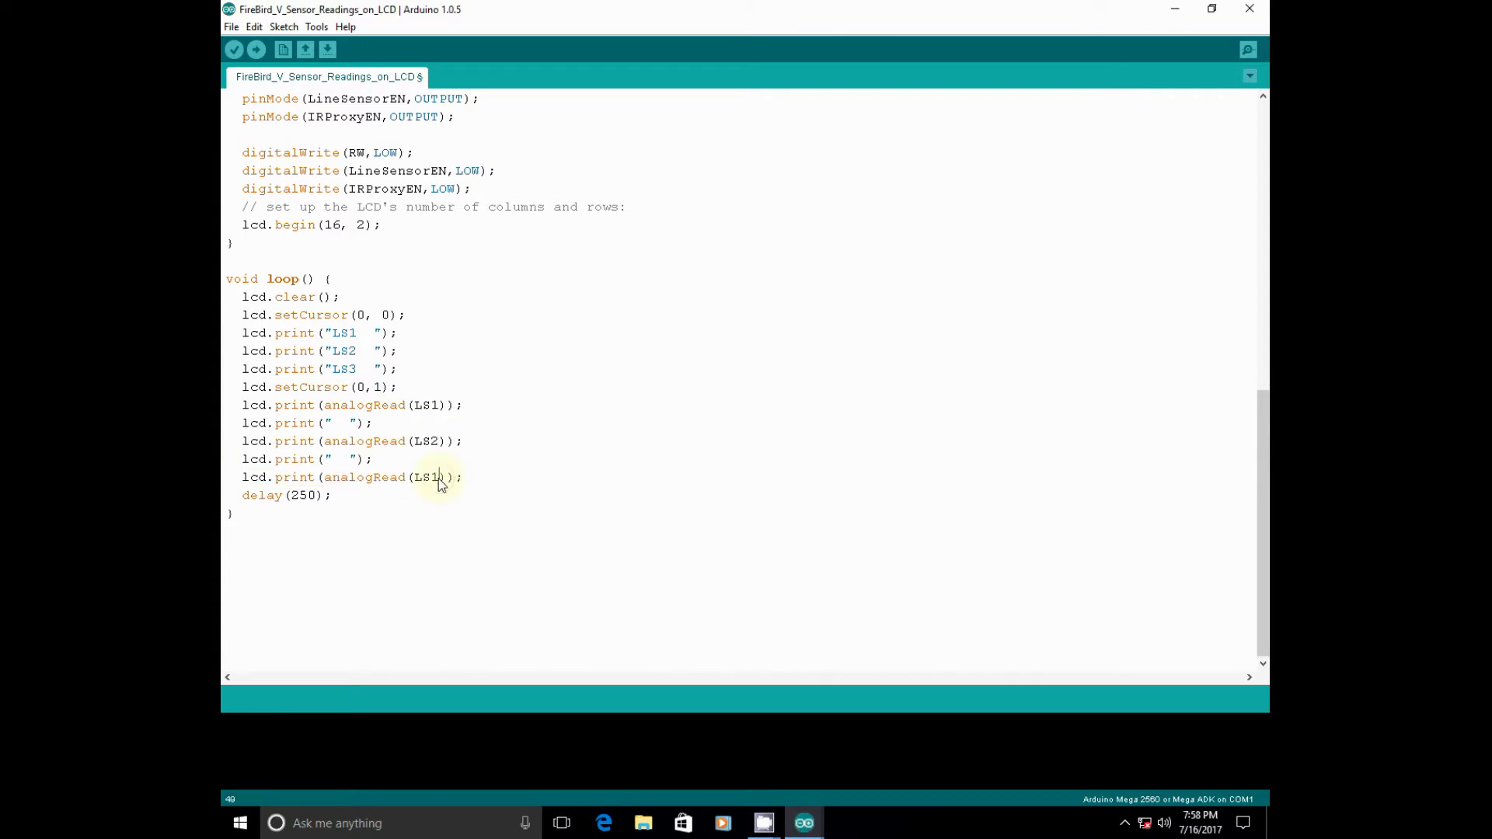
click(366, 591)
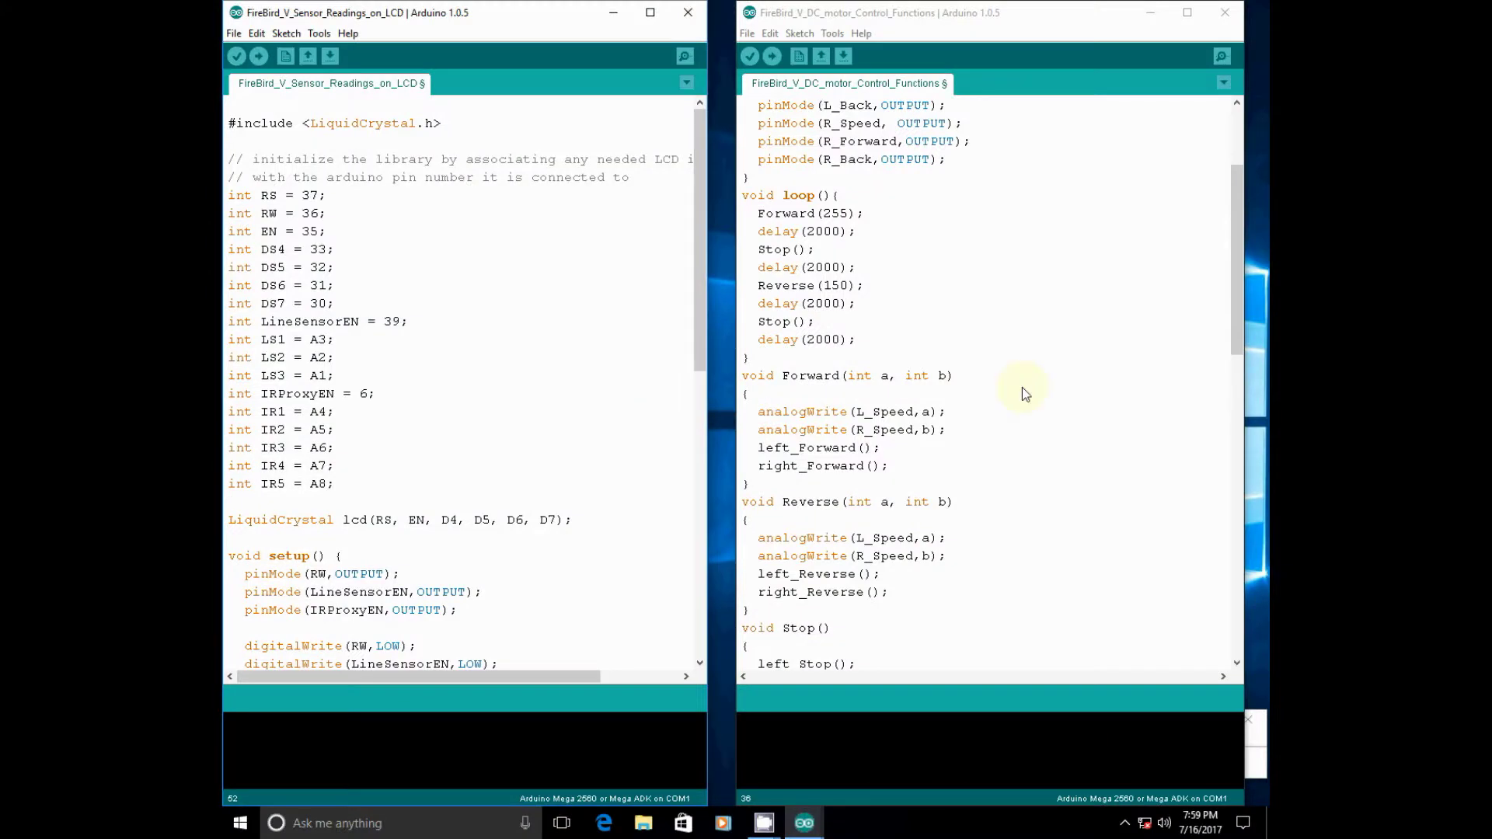
scroll(1022, 387, up, 3)
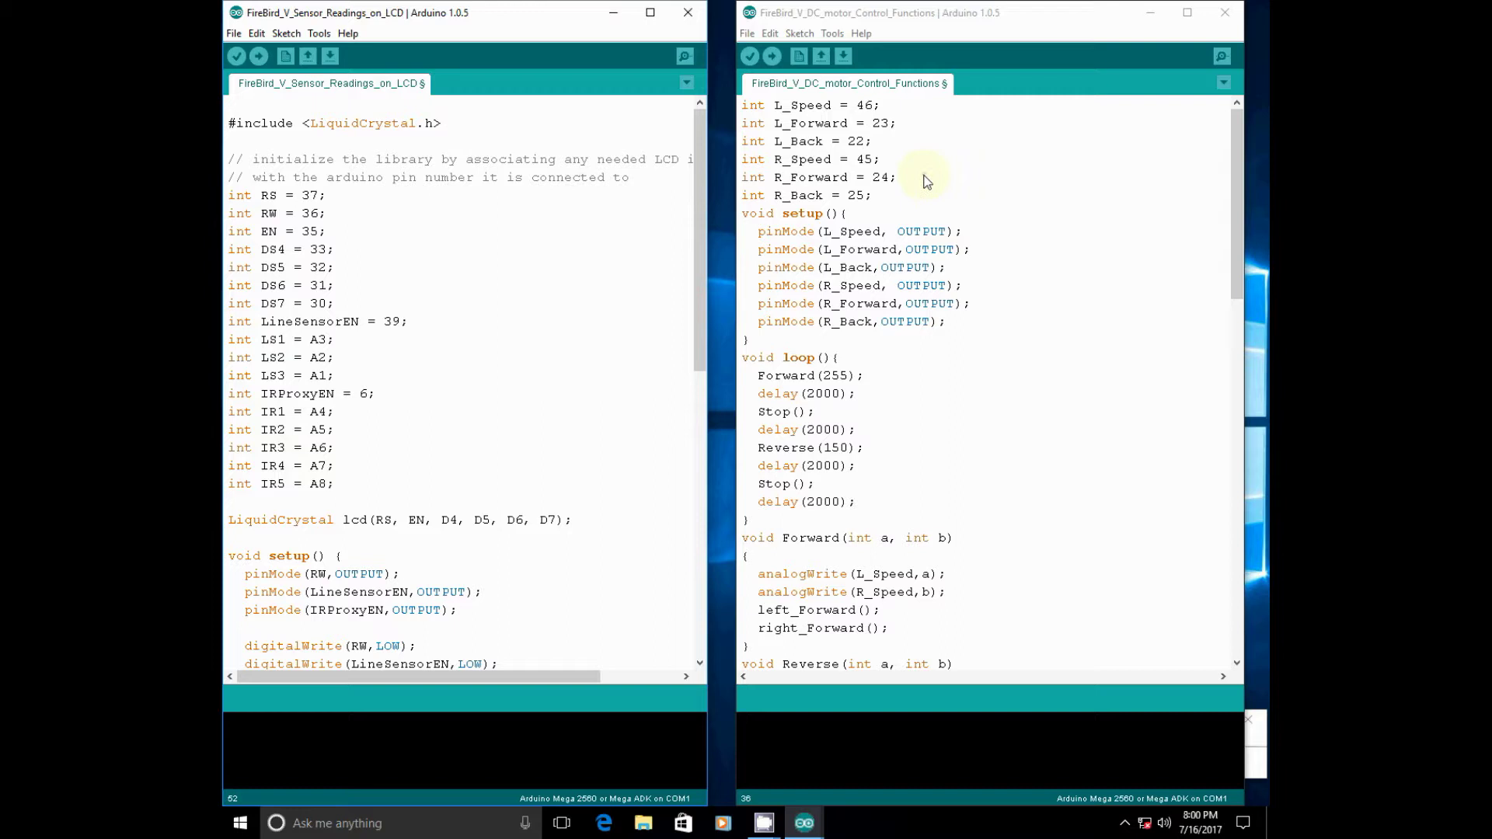
Step: Copy the six motor pin declarations below the IR5 declaration
drag(875, 196, 729, 106)
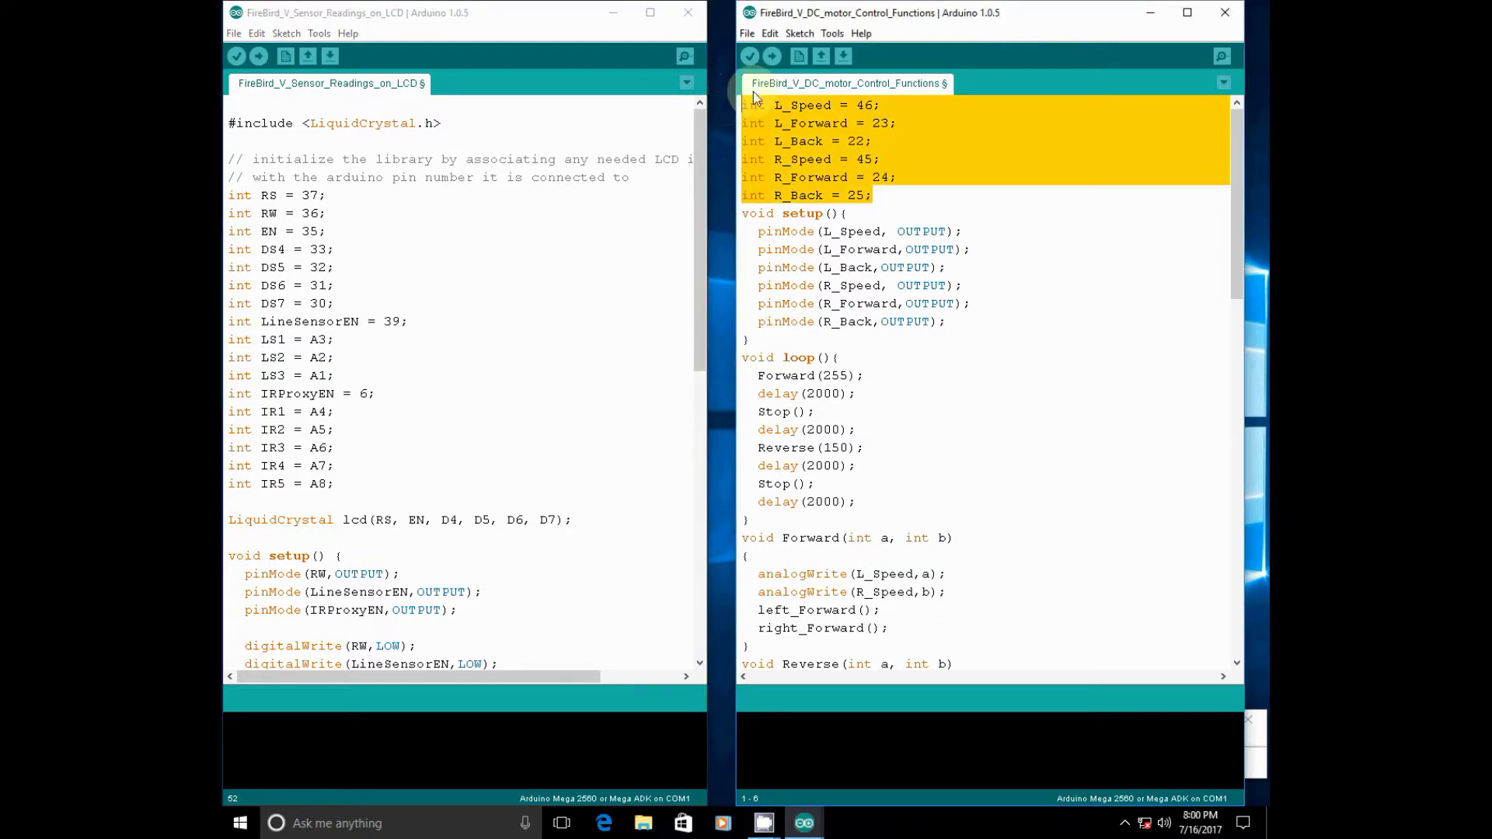
key(ctrl+c)
click(350, 501)
key(ctrl+v)
Step: Copy the six motor pinMode lines into setup after the IRProxyEN line
click(950, 322)
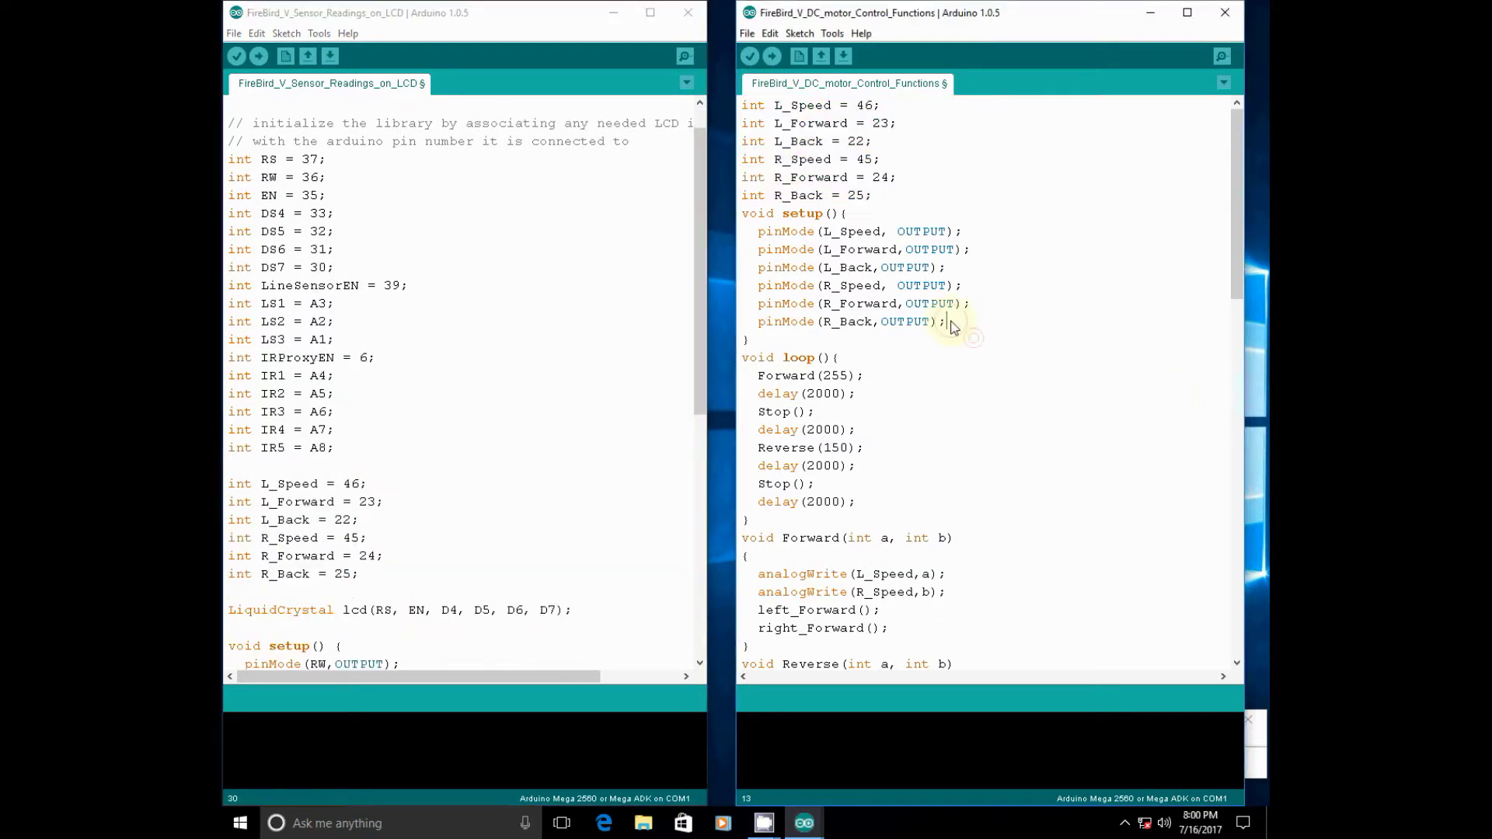
drag(950, 322, 758, 232)
key(ctrl+c)
scroll(992, 350, down, 4)
scroll(468, 408, down, 4)
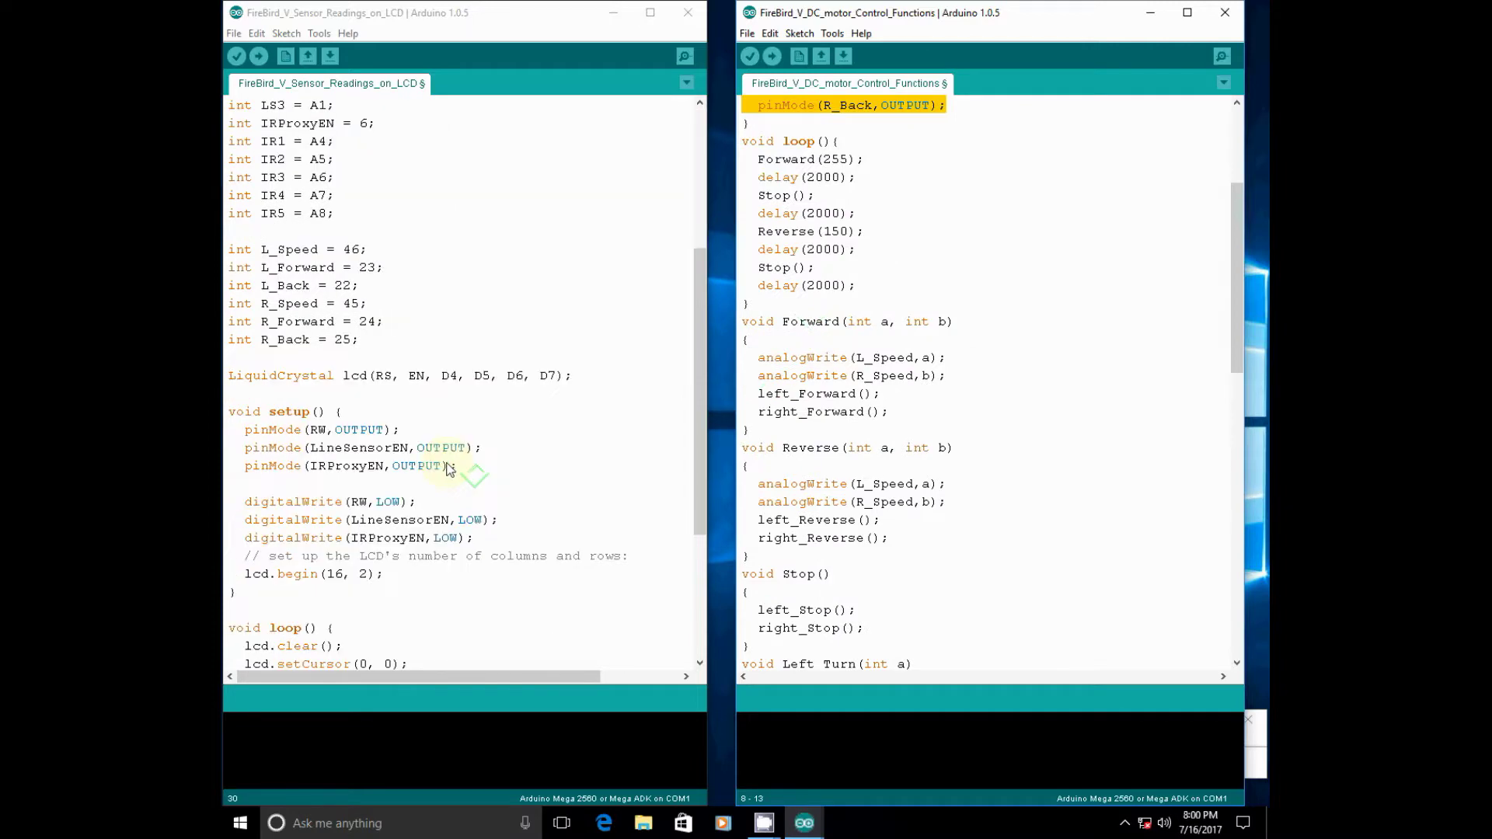
click(461, 467)
key(Return)
key(ctrl+v)
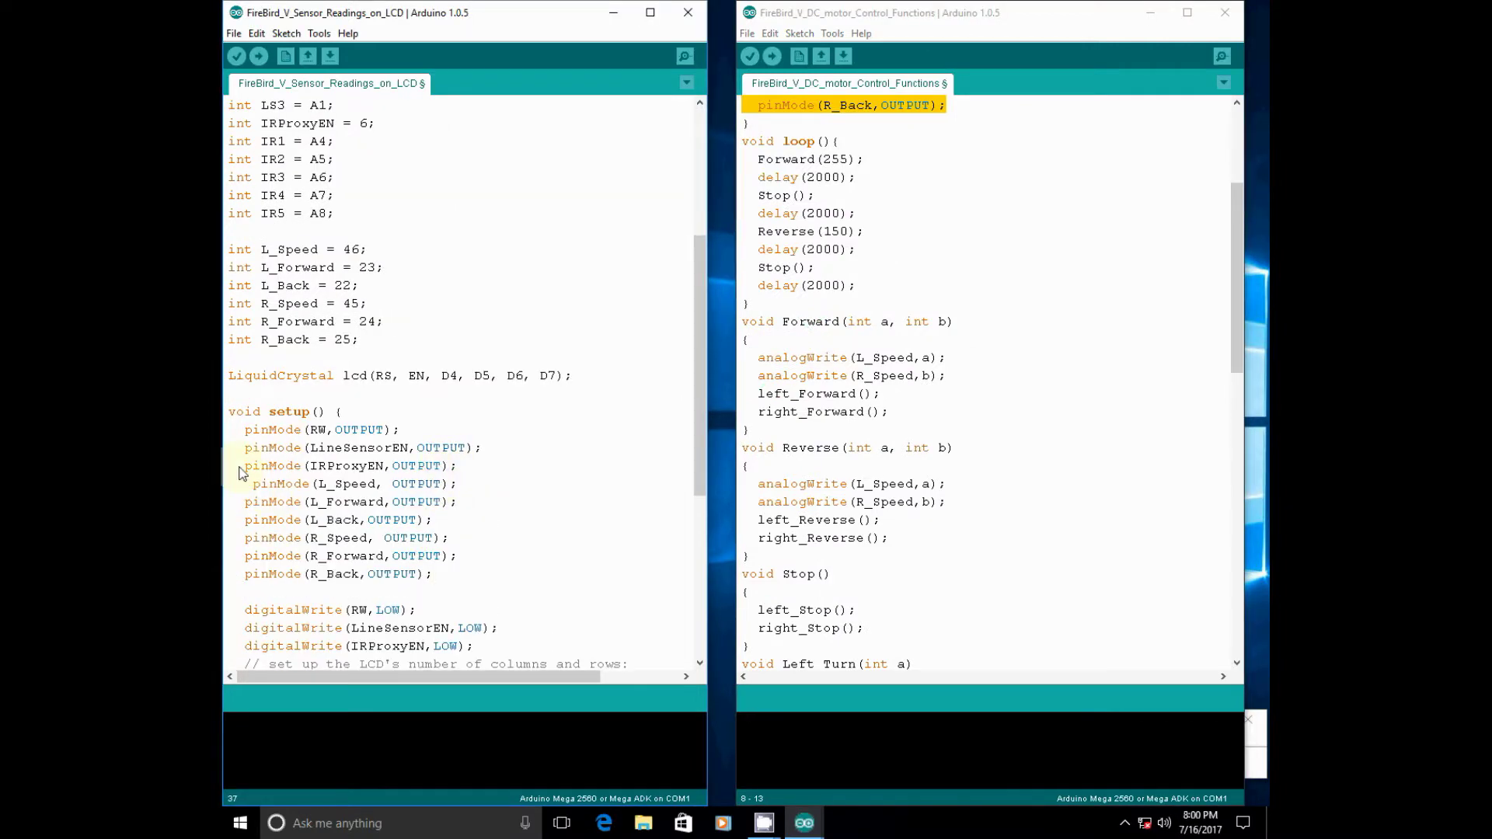
Step: Copy all motor functions through right_Stop after the loop
click(1015, 362)
drag(742, 322, 769, 671)
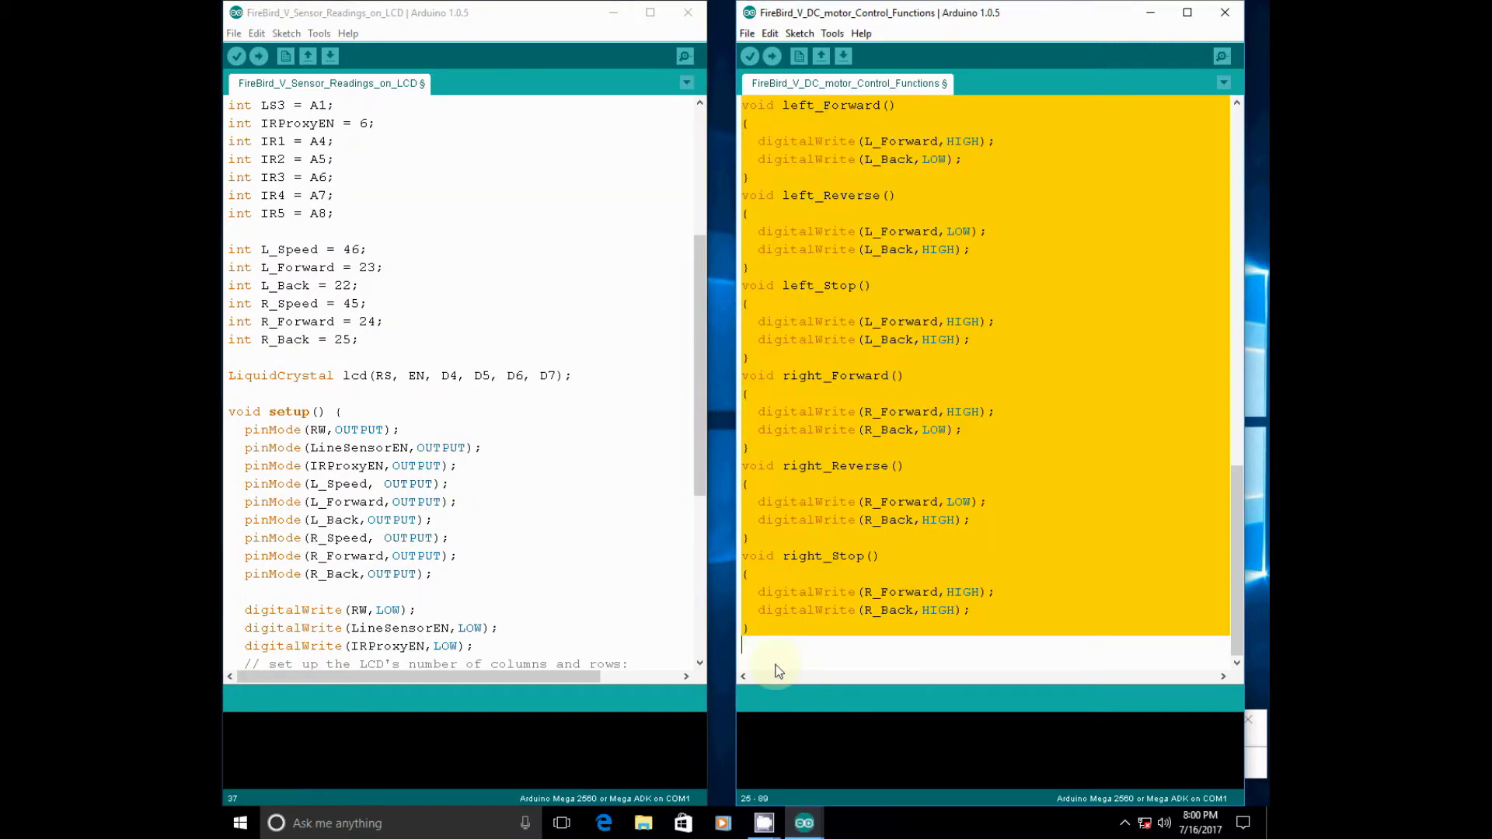
key(ctrl+c)
scroll(467, 524, down, 5)
click(251, 654)
scroll(378, 592, down, 5)
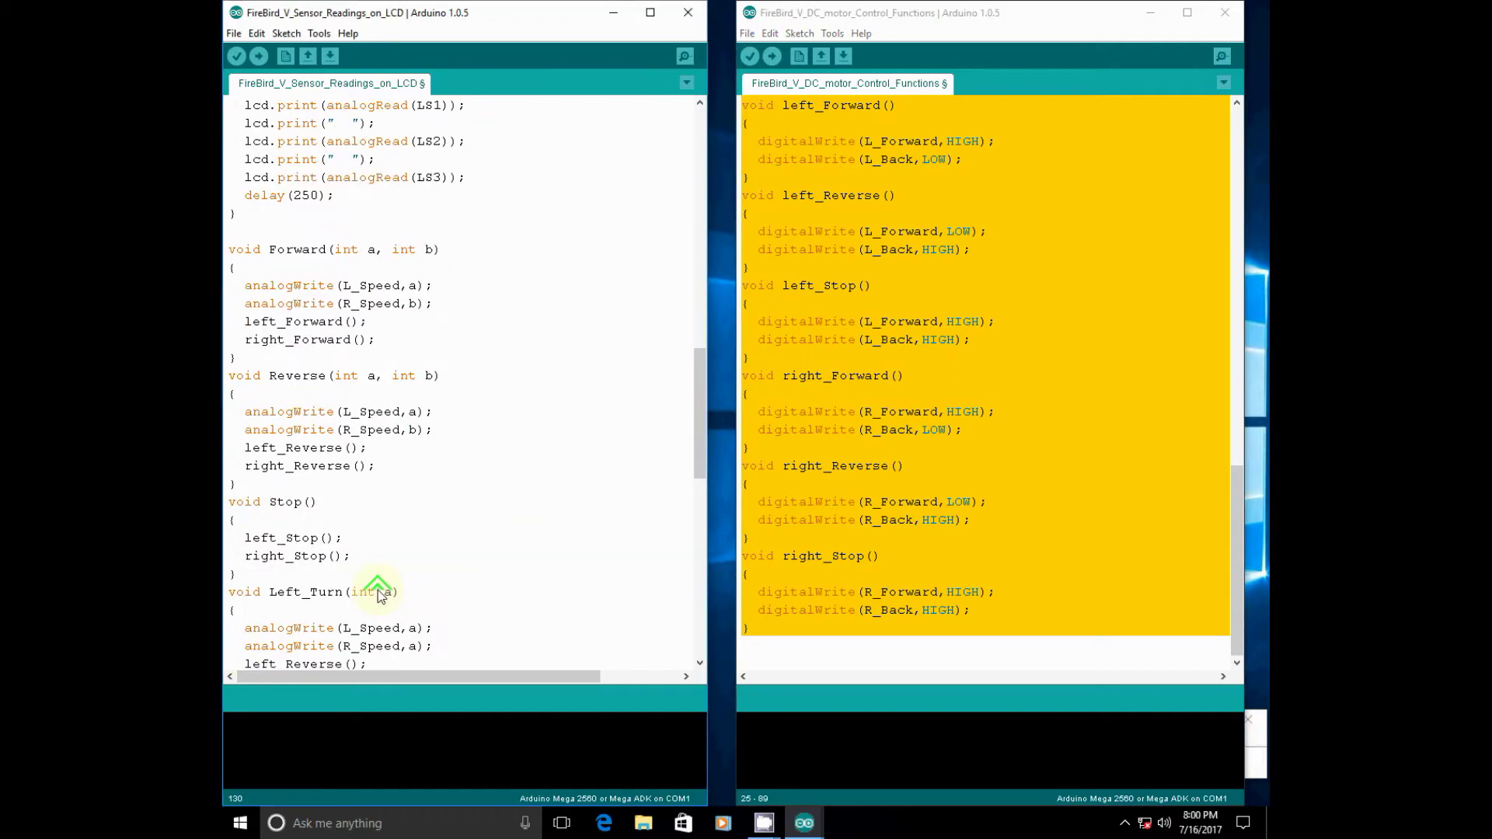
scroll(380, 593, up, 5)
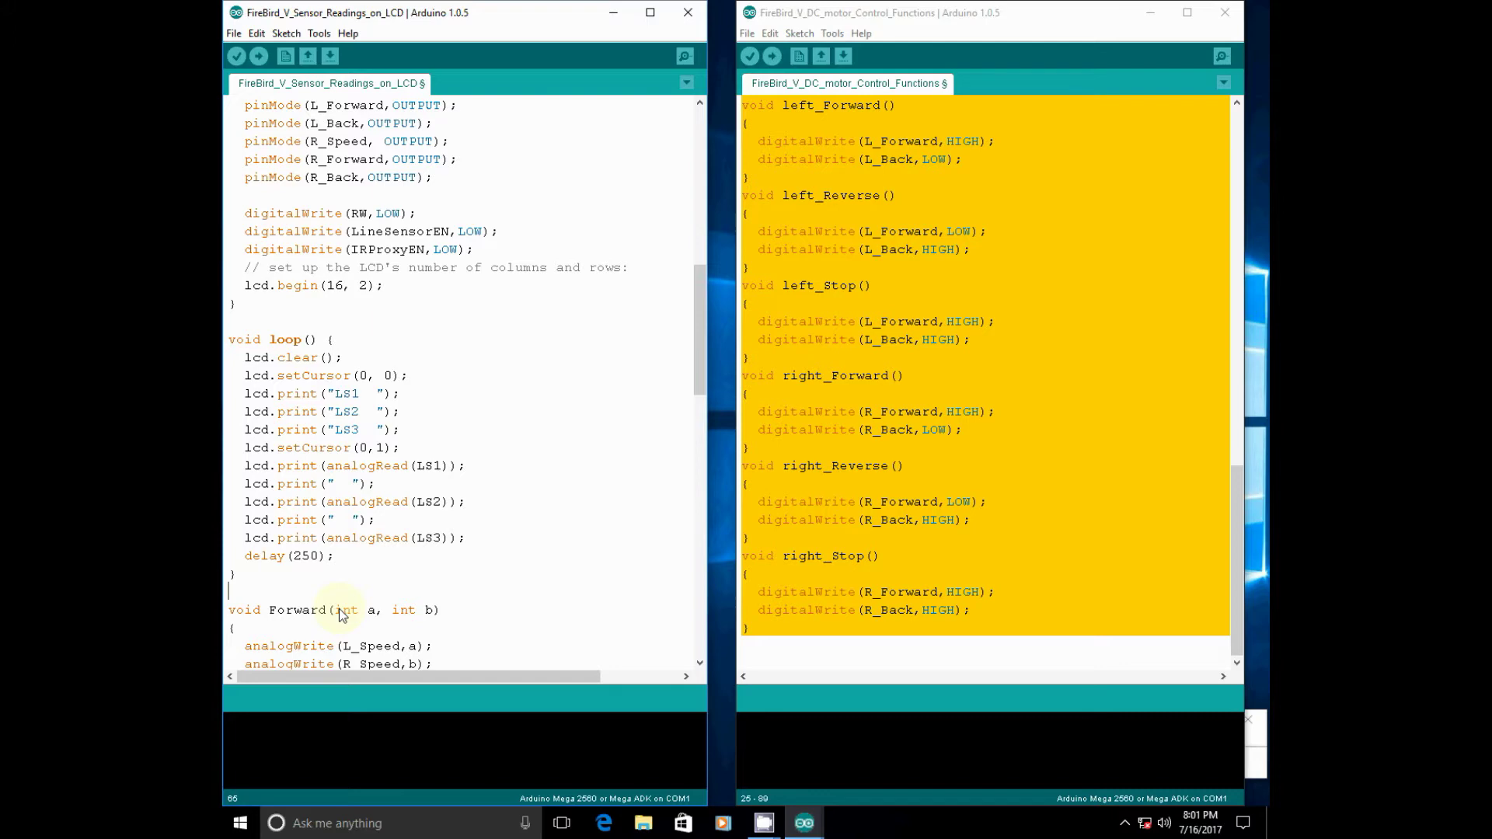
Step: Hide the motor sketch and declare int LS_Left, LS_Center and LS_Right = 0
click(1158, 17)
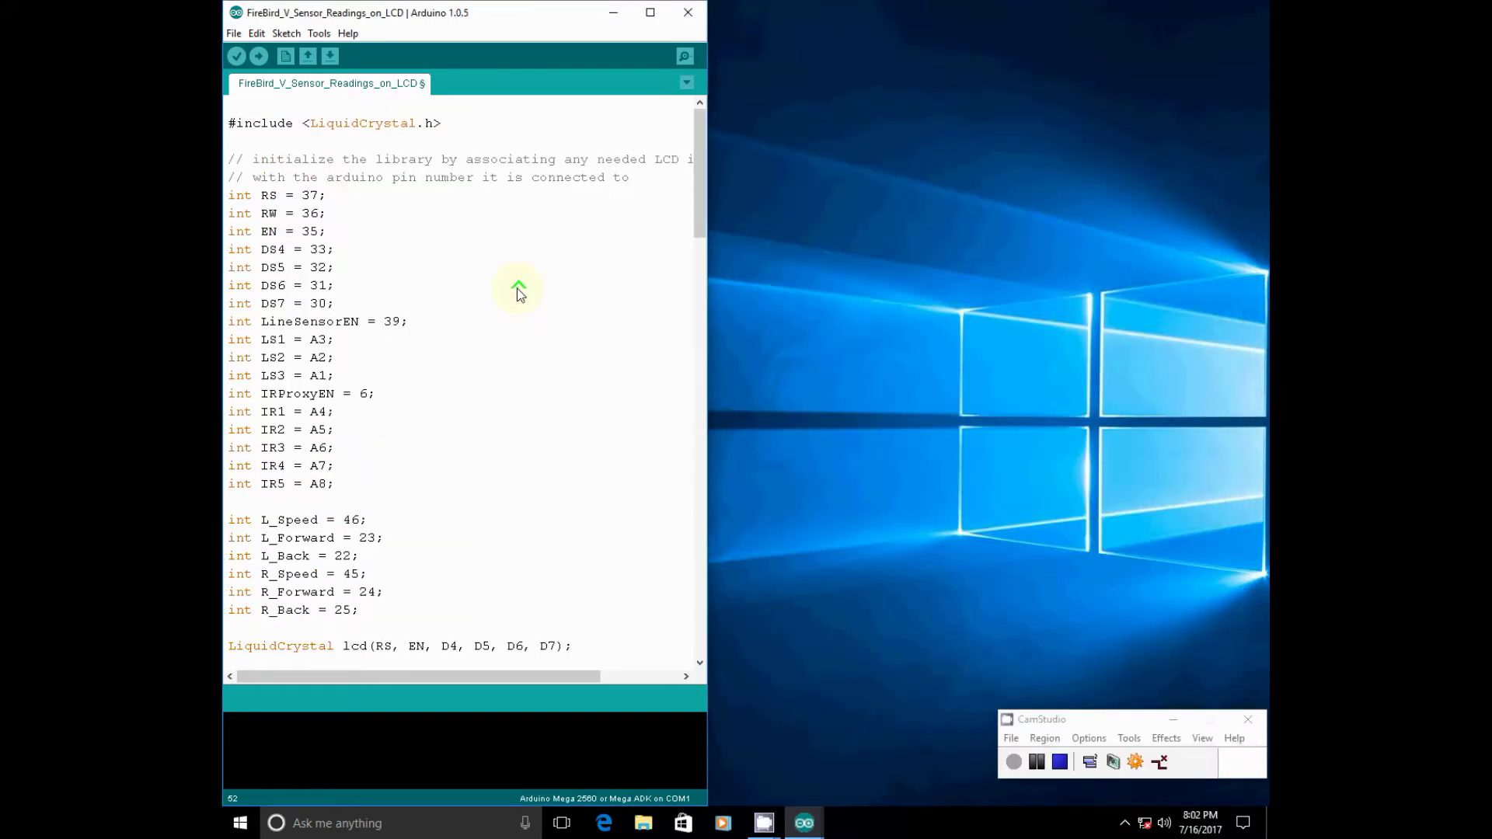
scroll(519, 291, down, 4)
click(376, 429)
text(int )
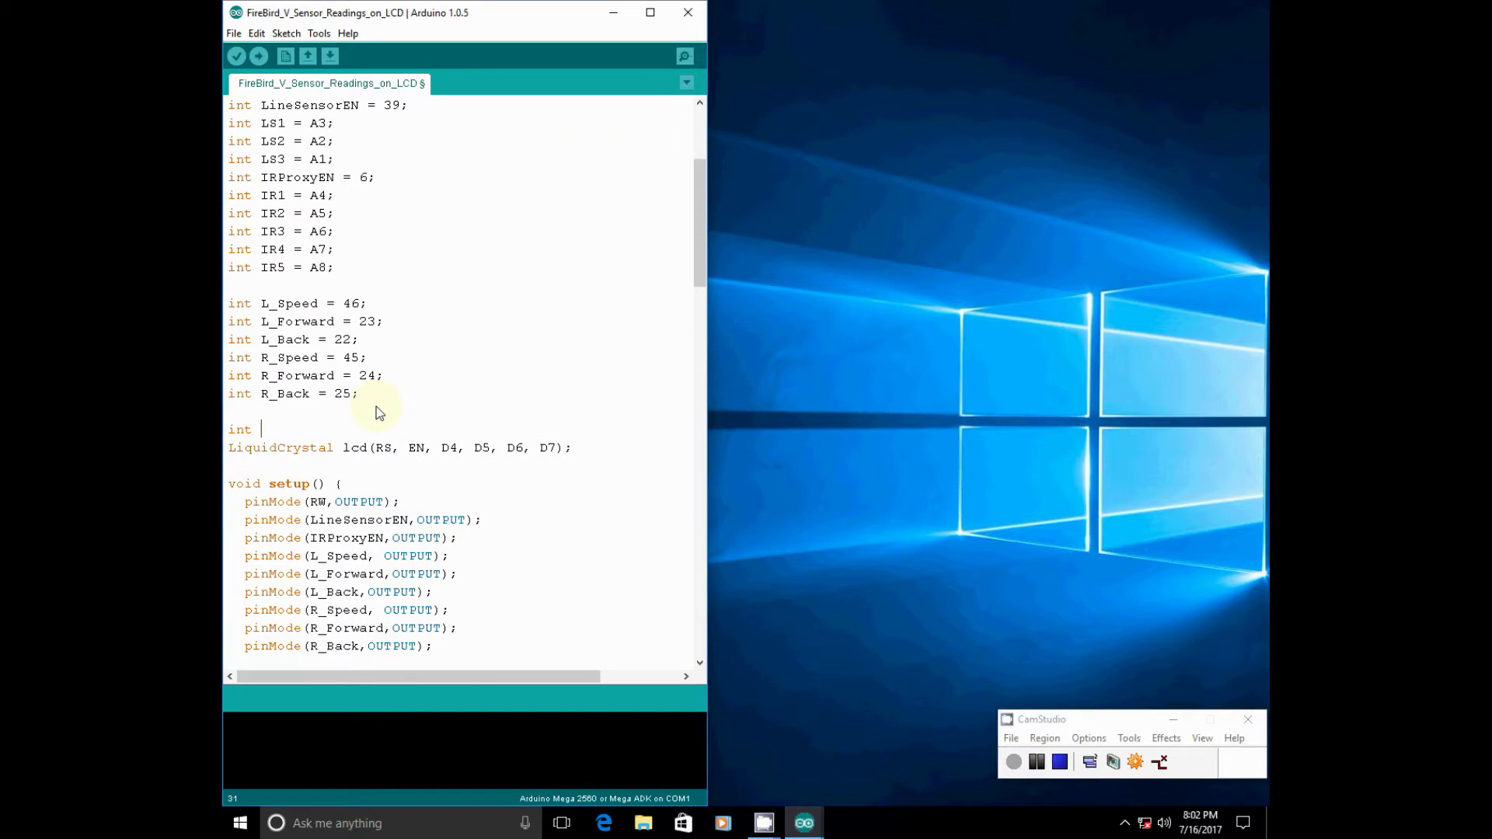
text(LS_Left= 0;)
key(Return)
text(int LS_)
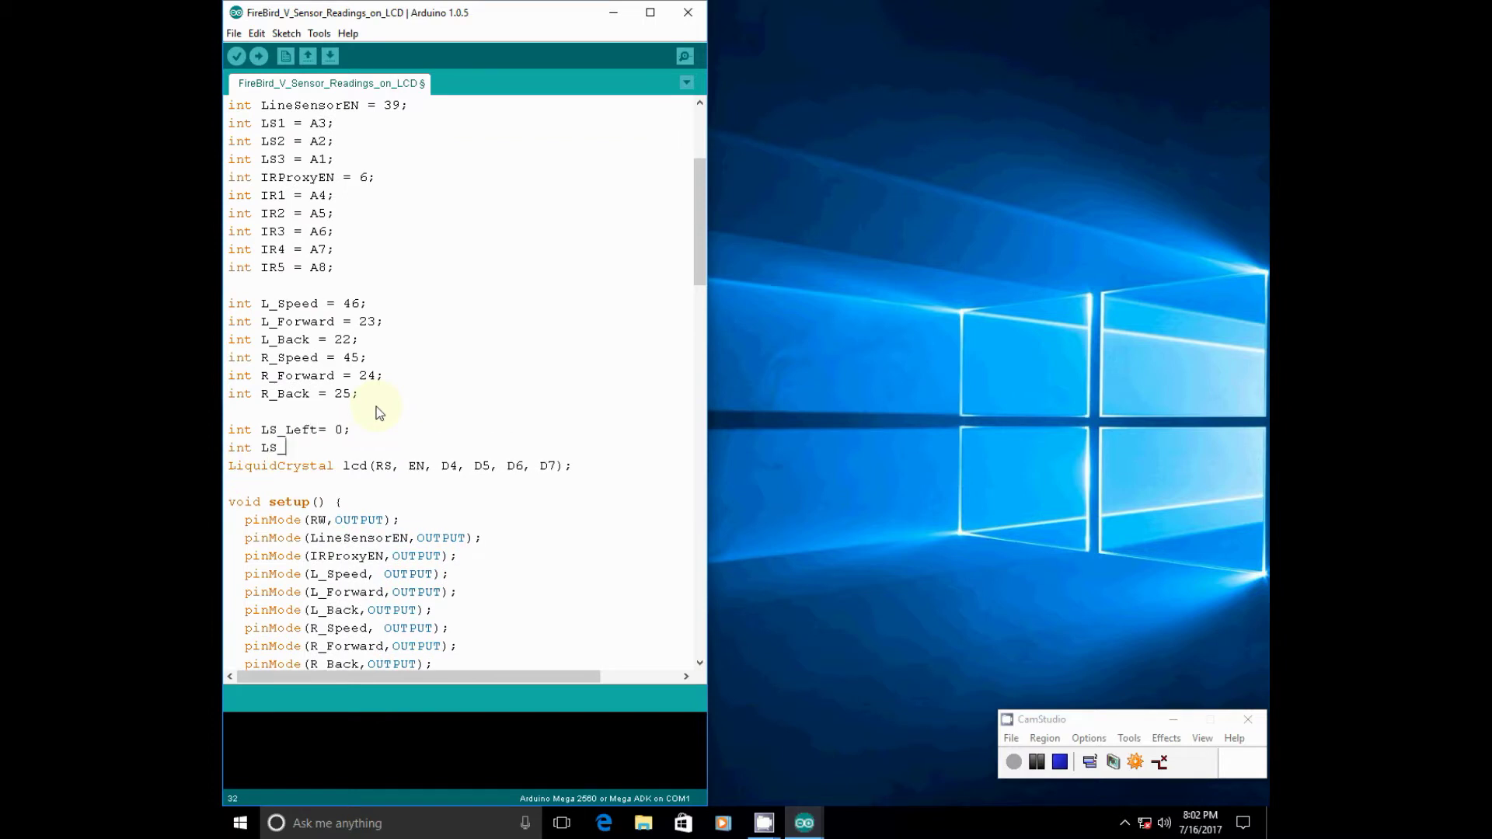
text(Center = 0;)
key(Return)
text(int L)
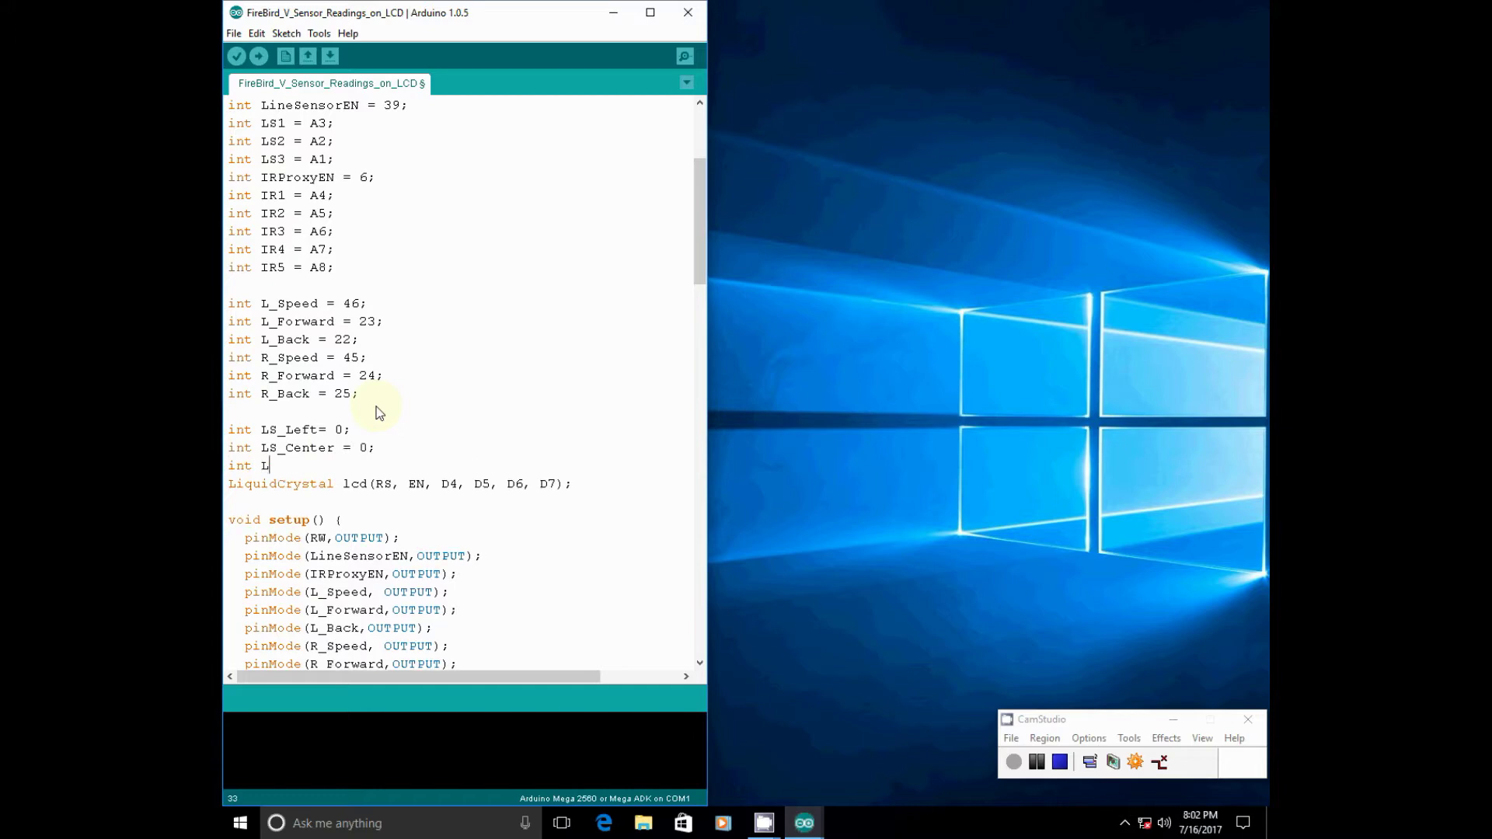
text(S_Right = 0;)
key(Return)
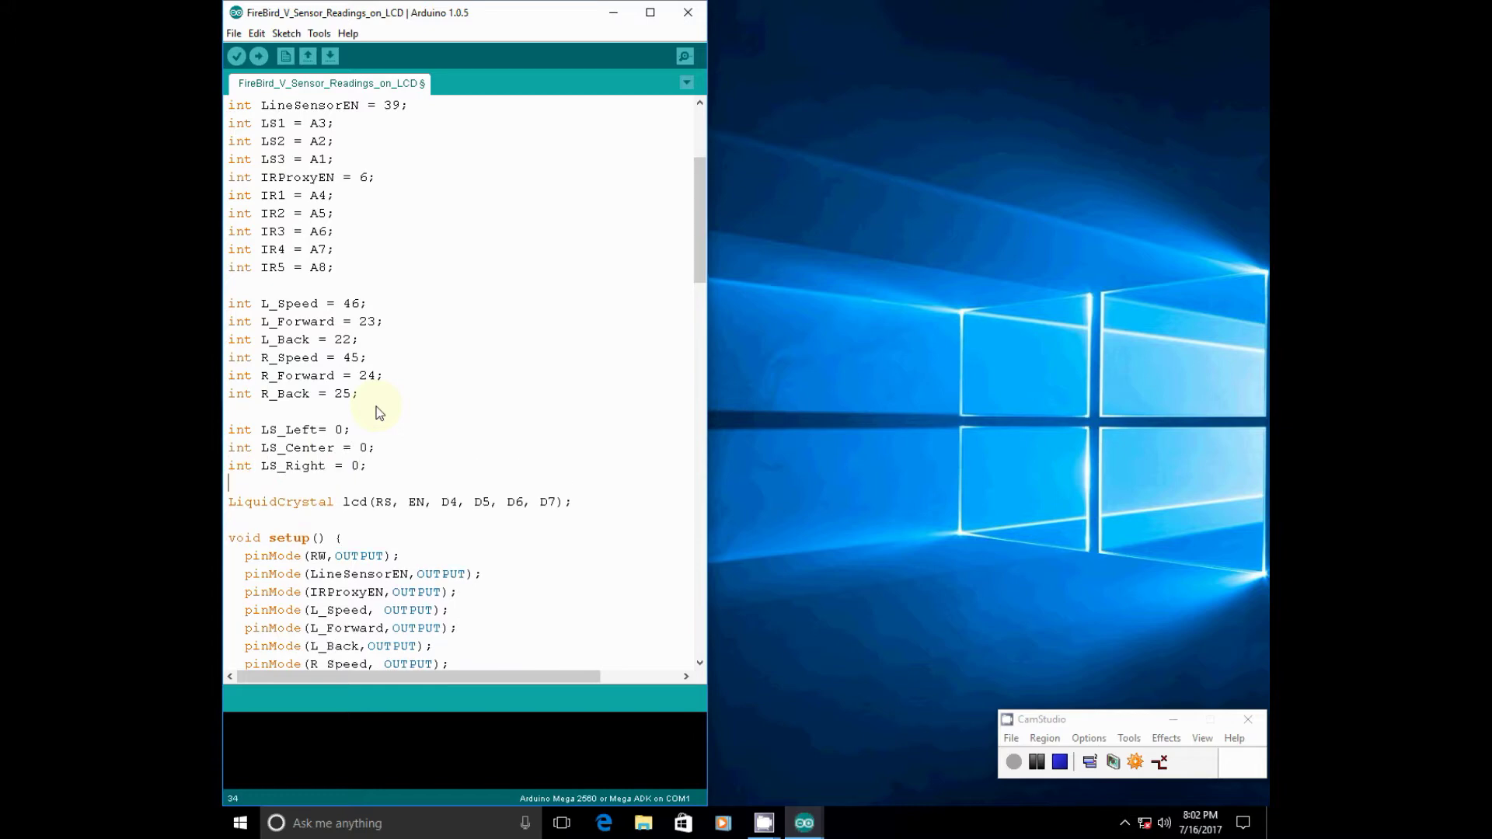
scroll(375, 411, down, 5)
scroll(350, 448, up, 2)
scroll(351, 448, down, 6)
Step: At the top of loop(), assign LS_Left, LS_Center, LS_Right from analogRead(LS1), (LS2), (LS3)
click(339, 483)
key(Return)
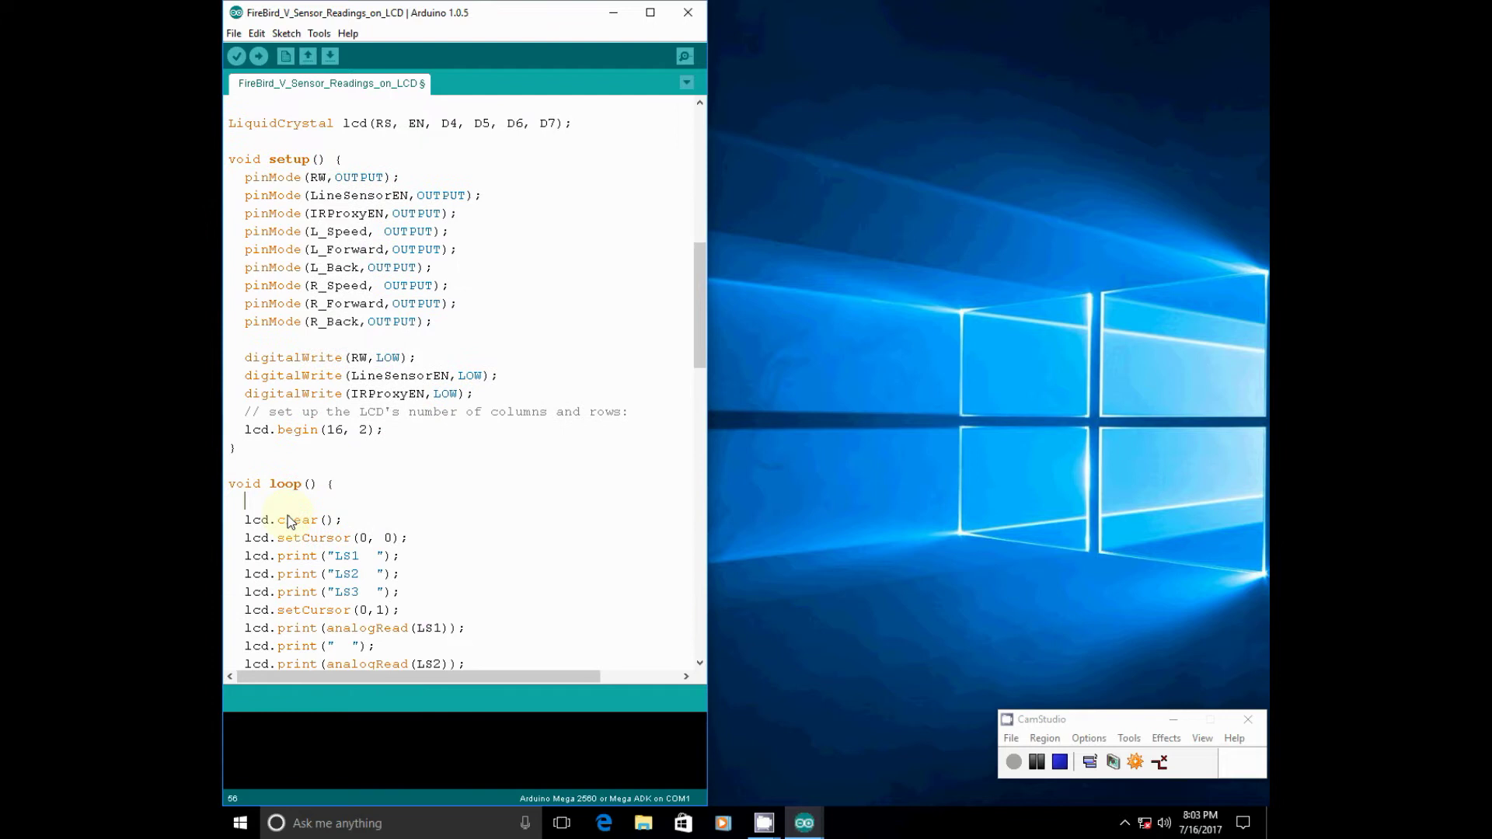
text(LS_Left = analogRead()
text(LS1);)
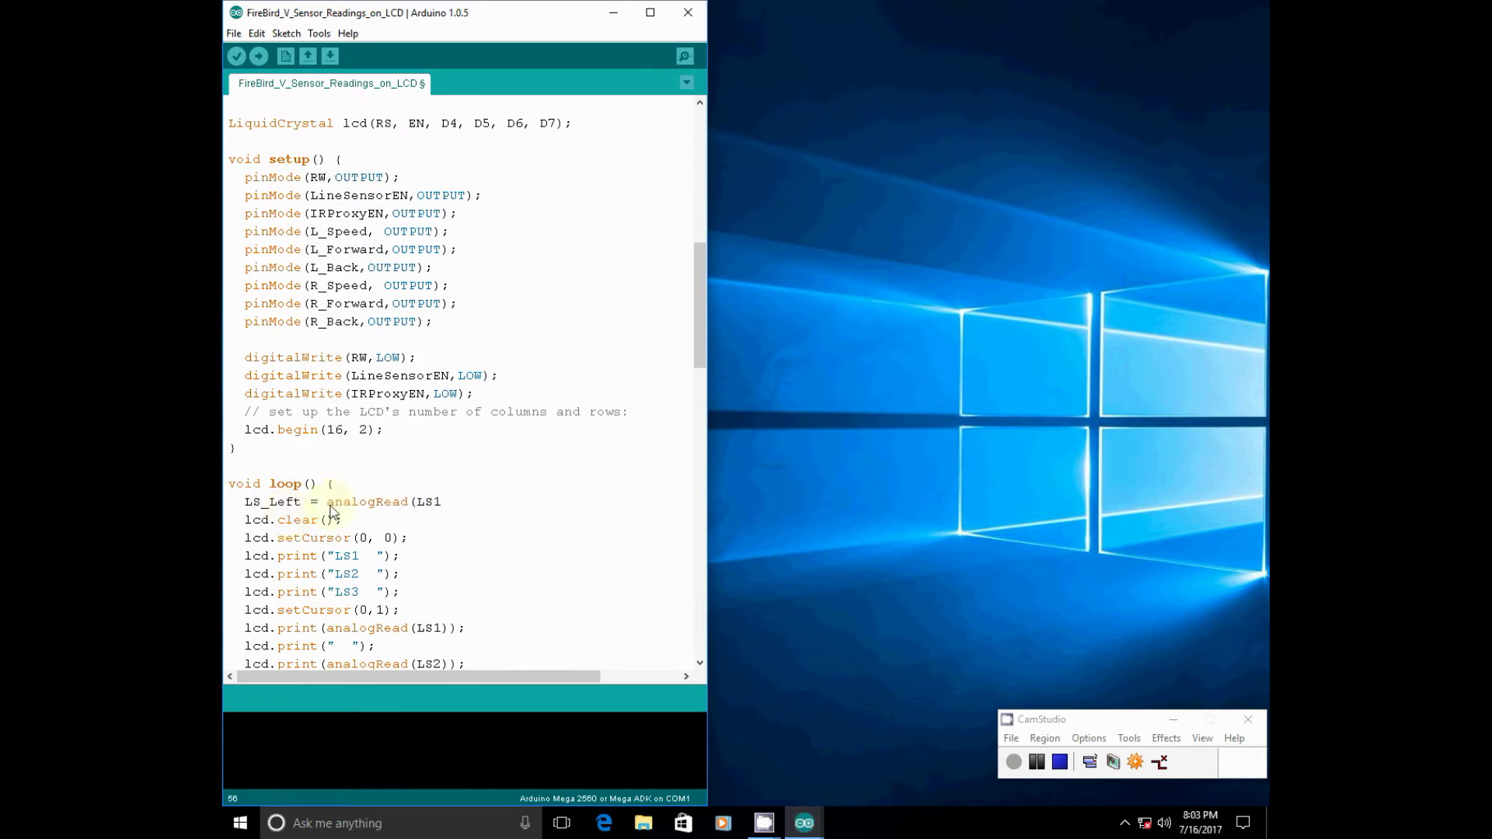
key(Return)
text(LS_Cen)
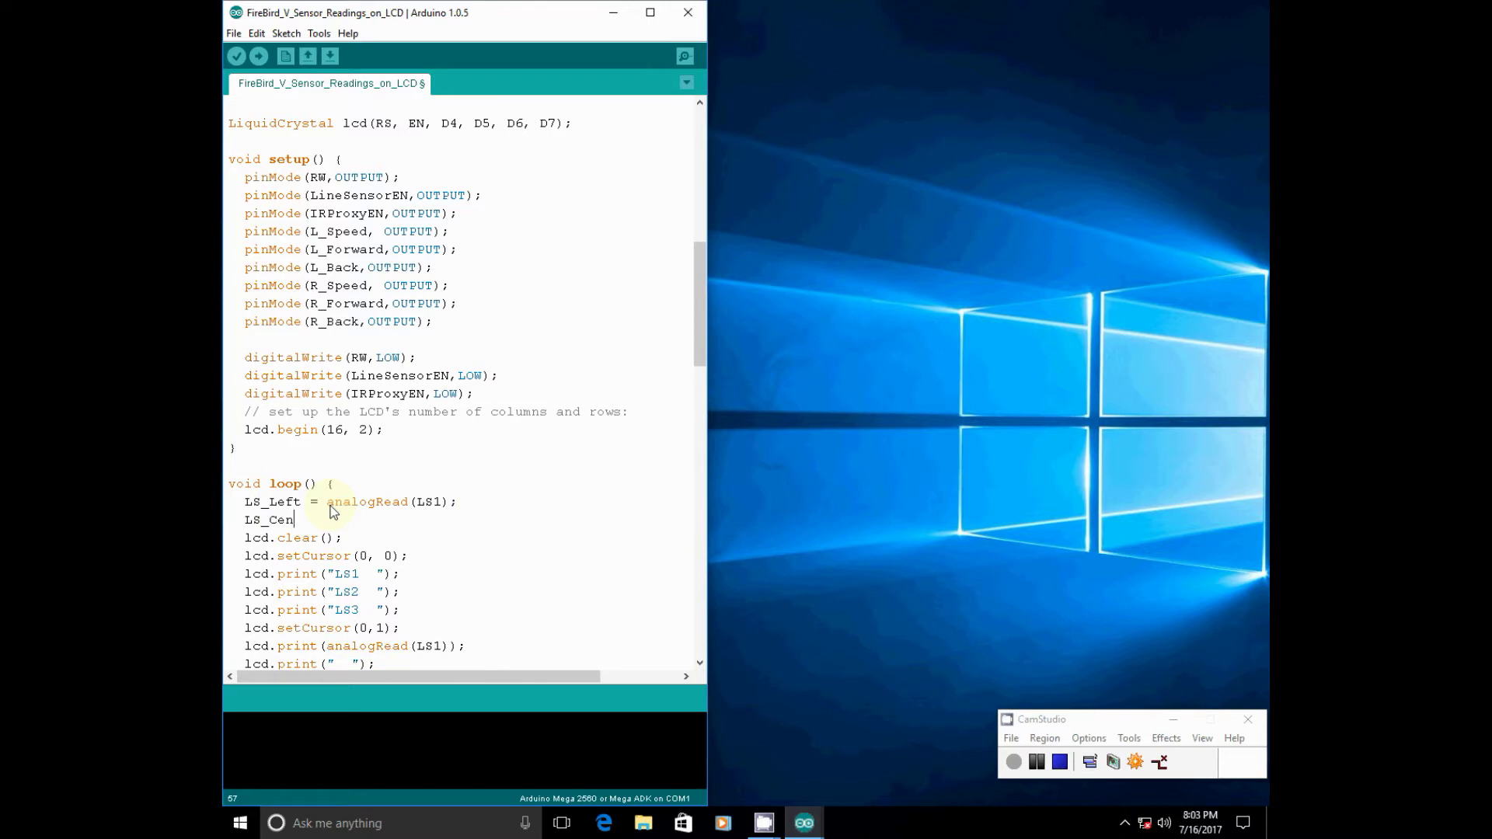
text(ter = analogRead()
text(LS2);)
key(Return)
text(LS)
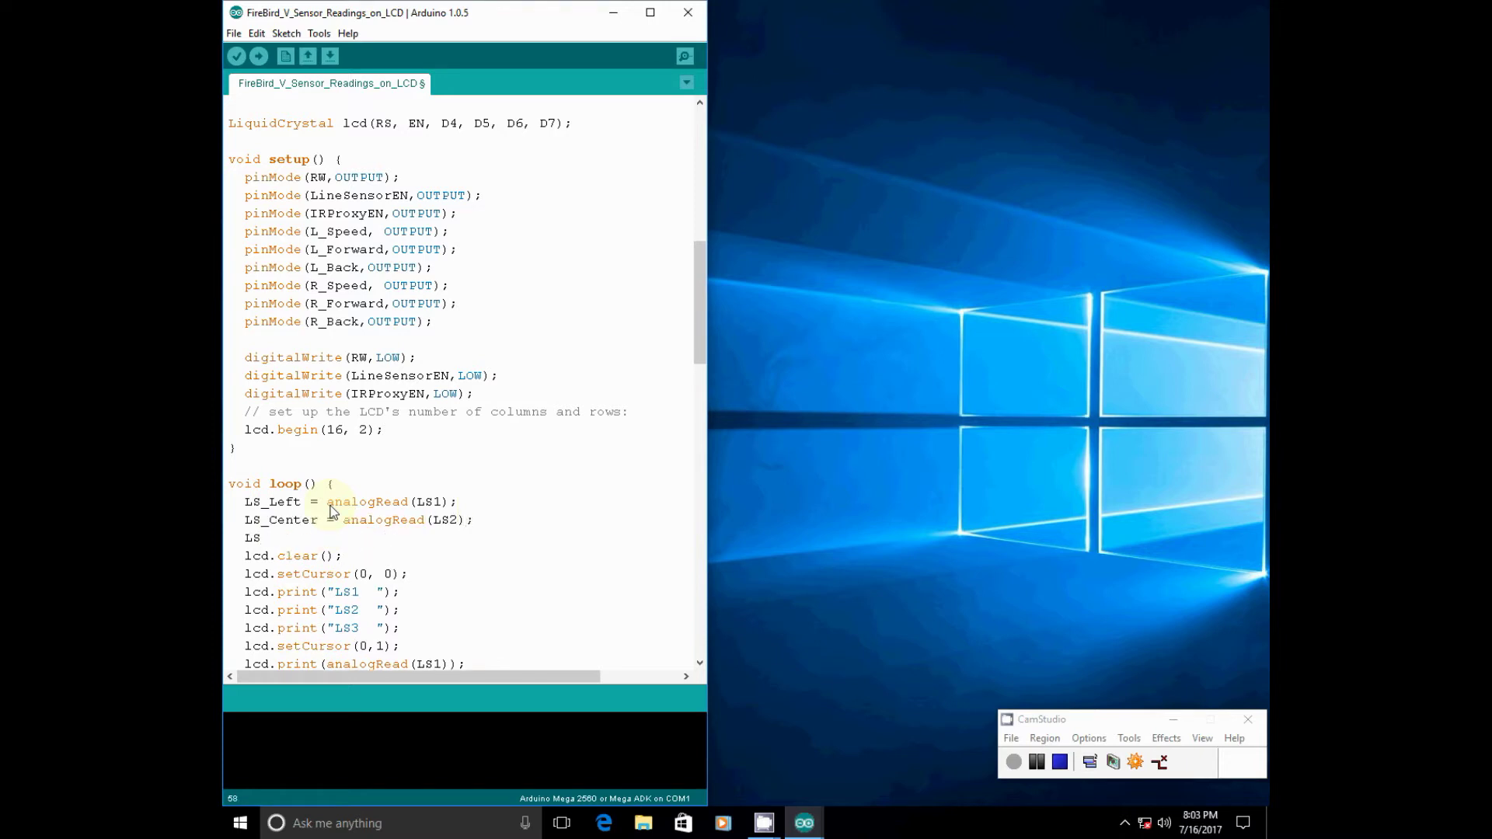
text(_Right = analog)
text(Read(LS3);)
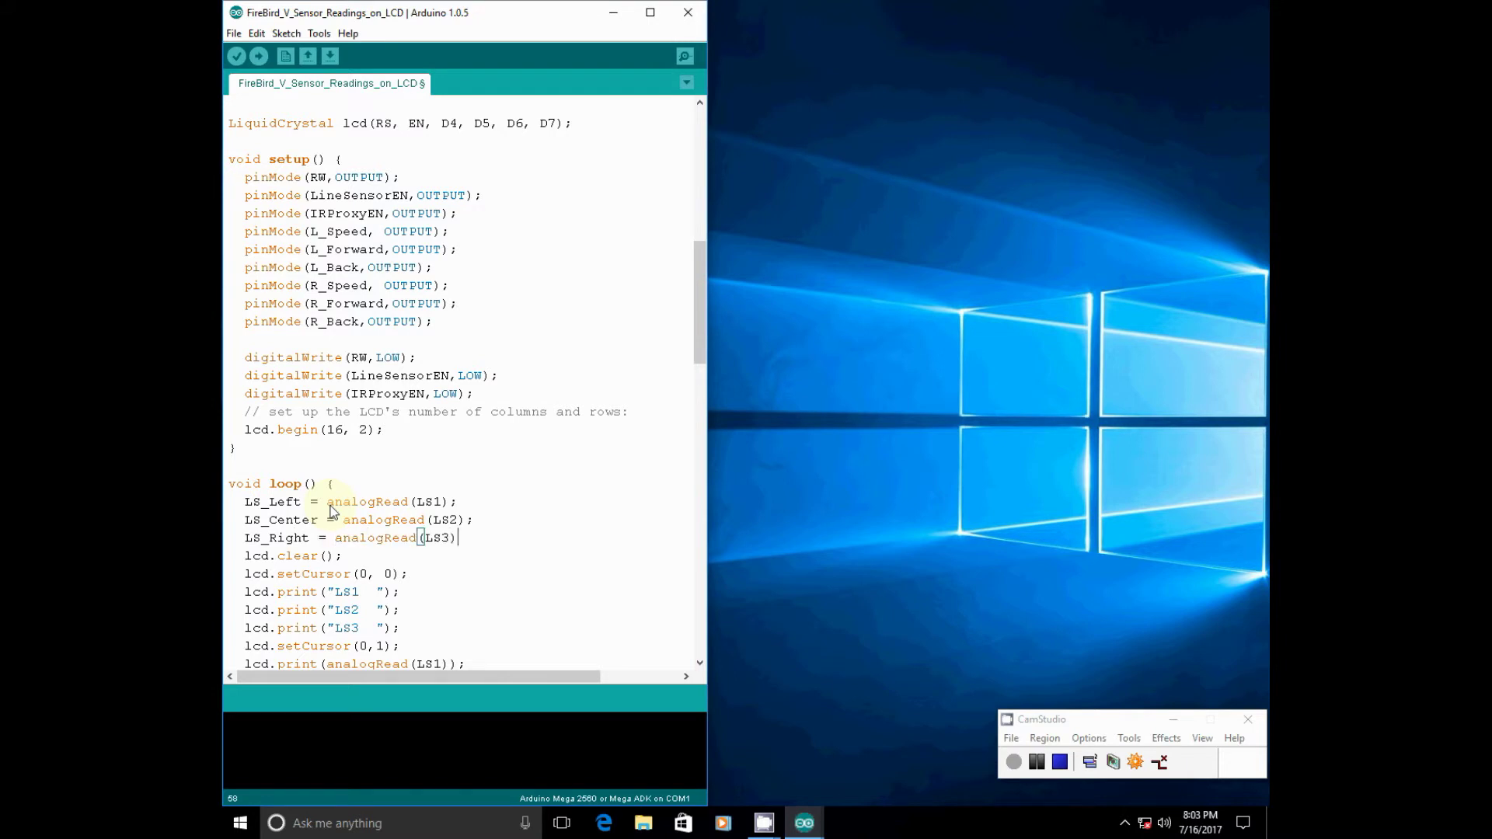
scroll(330, 510, down, 3)
Step: Replace the analogRead calls in the lcd.print lines with LS_Left, LS_Center and LS_Right
double_click(272, 340)
key(ctrl+c)
drag(325, 502, 449, 503)
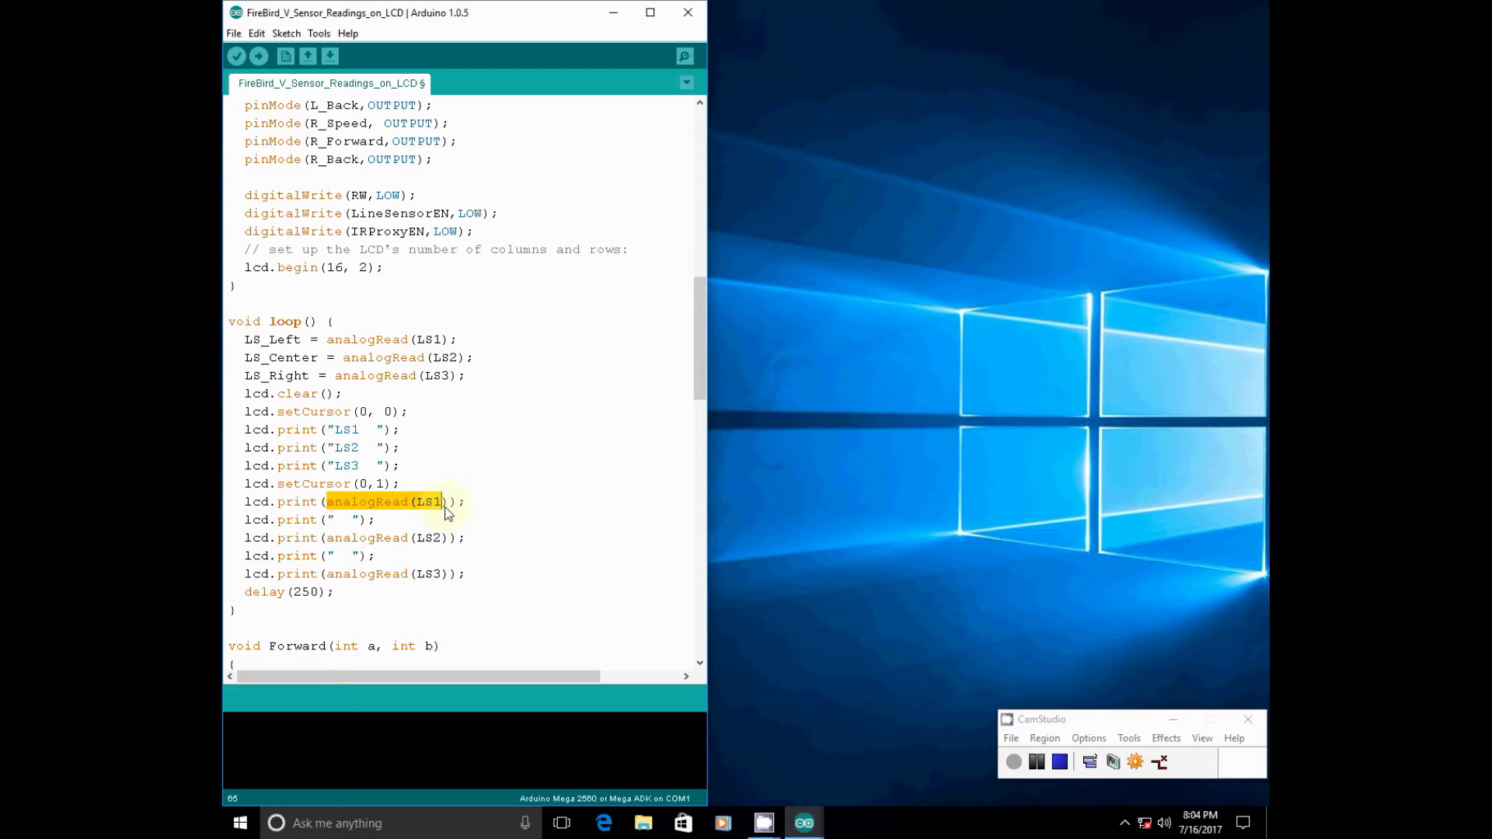
key(ctrl+v)
double_click(280, 357)
key(ctrl+c)
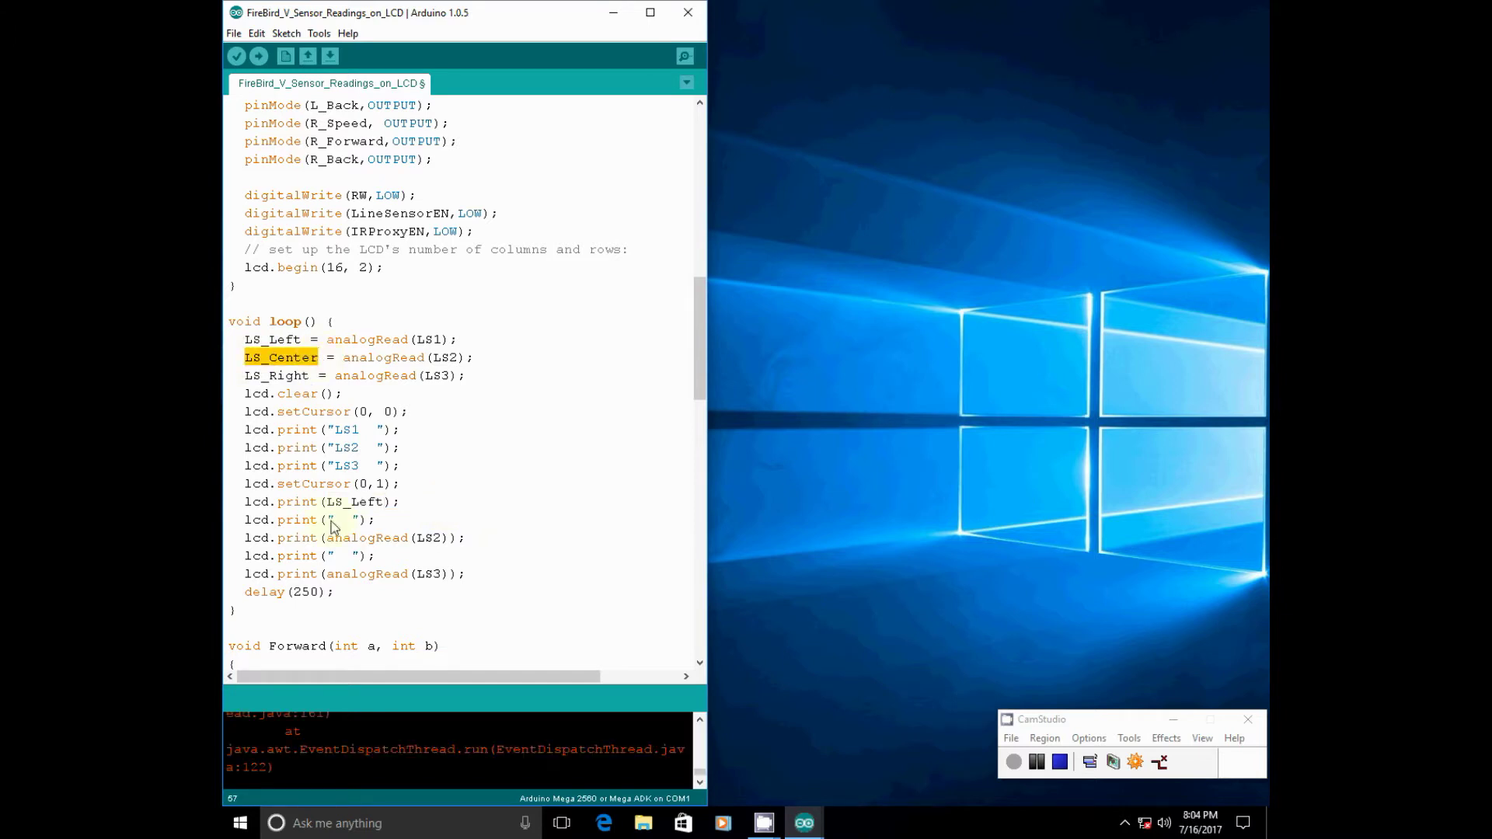
drag(327, 538, 449, 538)
key(ctrl+v)
double_click(277, 375)
key(ctrl+c)
click(327, 573)
drag(328, 575, 448, 573)
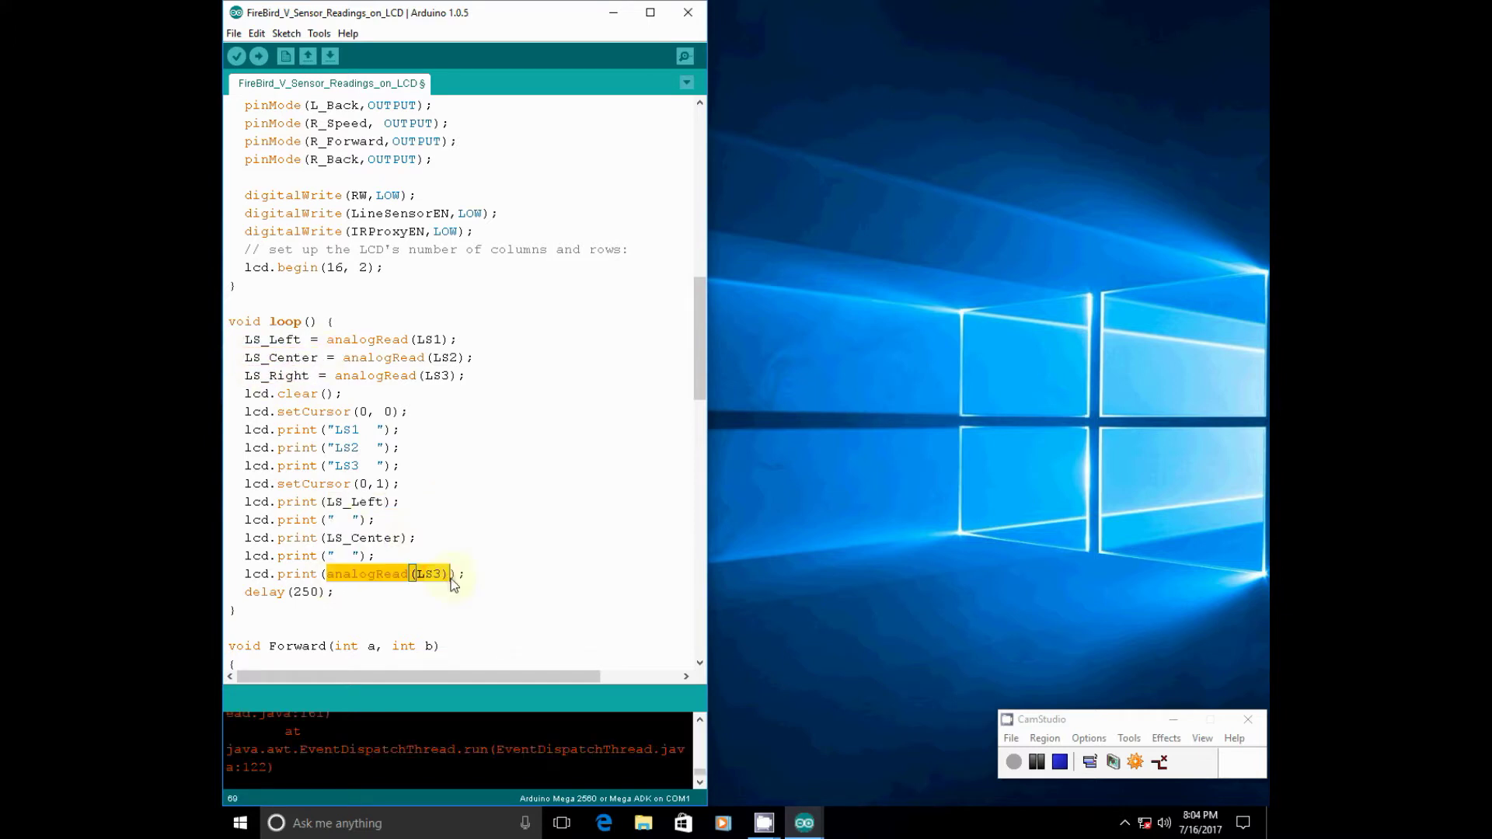
key(ctrl+v)
key(Return)
key(Return)
scroll(429, 565, down, 2)
text(if ()
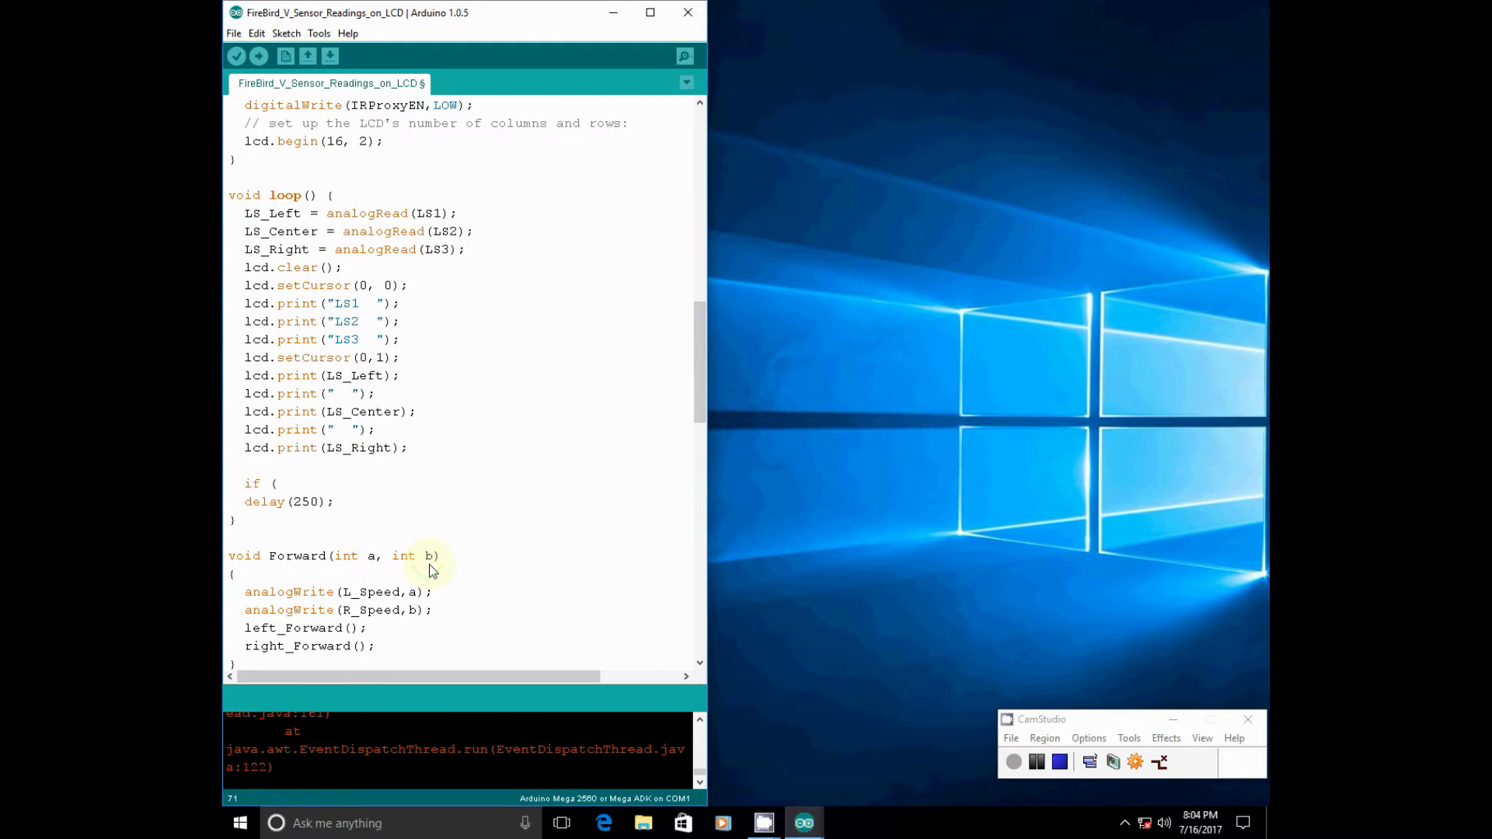
Step: Write the outer if condition on LS_Center and its first inner if block
double_click(280, 230)
key(ctrl+c)
click(288, 481)
text(50))
key(Return)
text({)
key(Return)
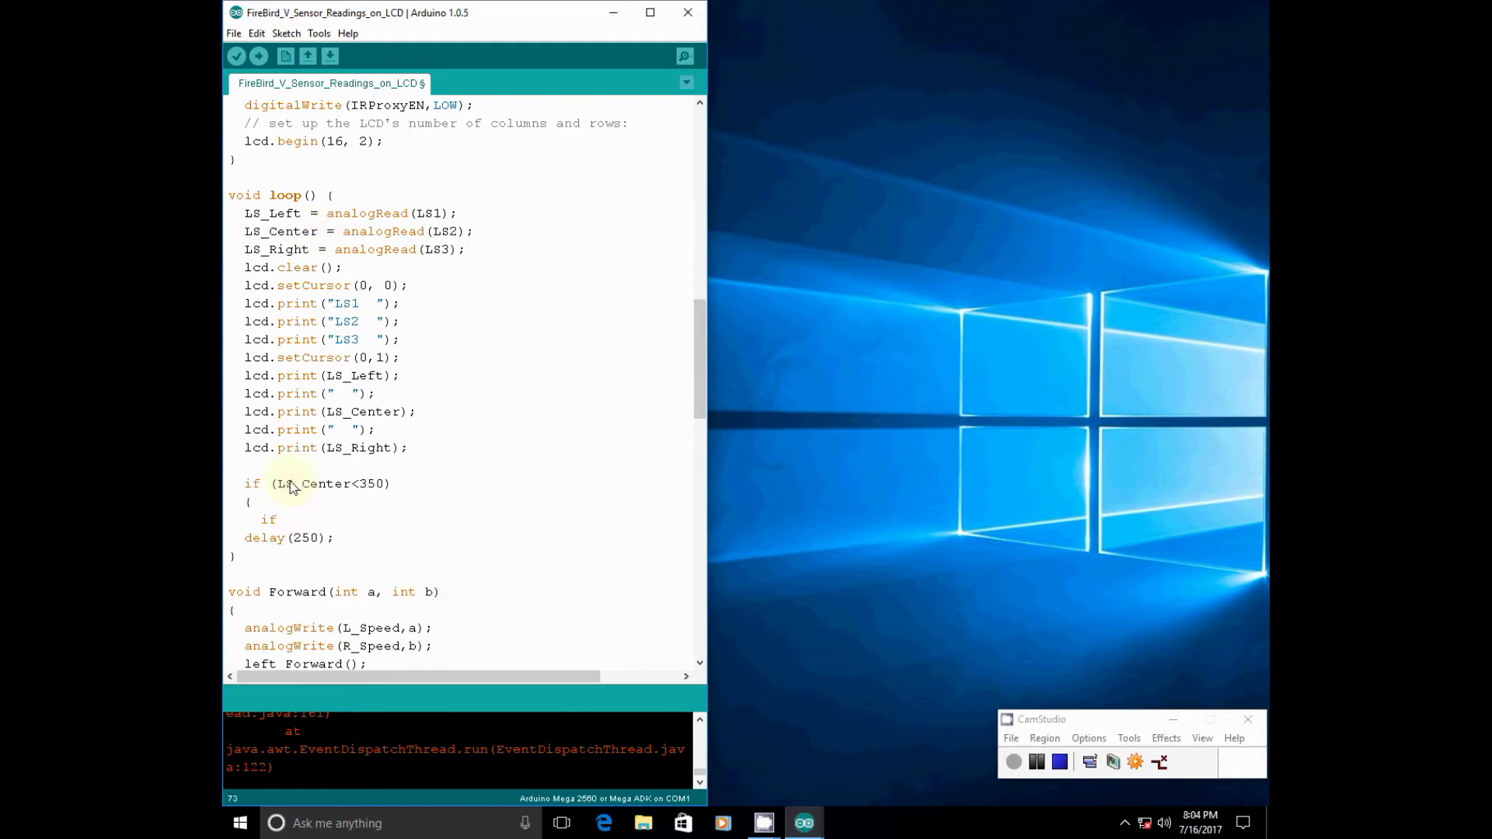
text(()
scroll(291, 482, down, 1)
text(LS_Lef)
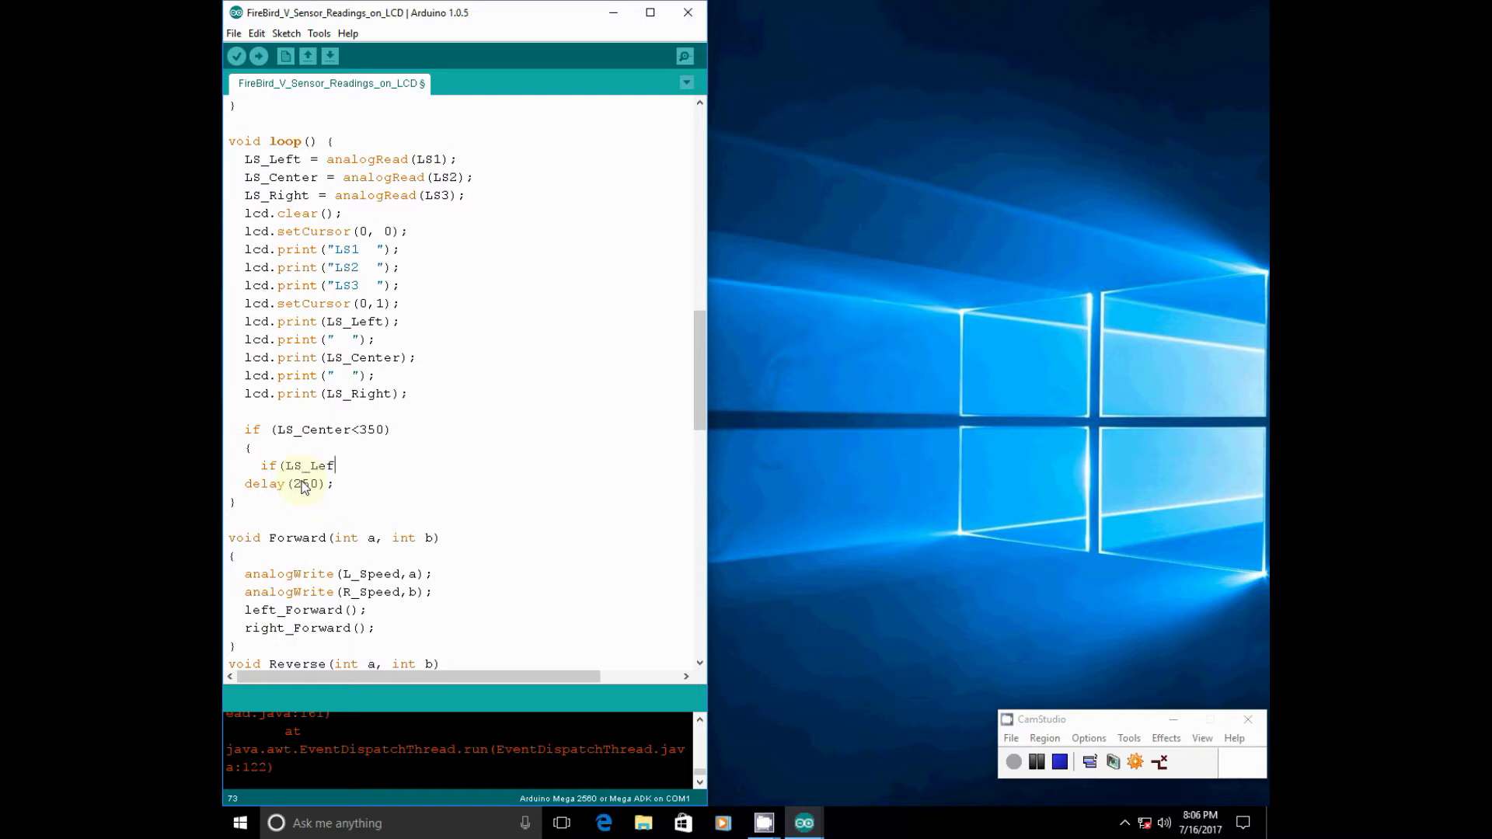
text(t<350))
key(Return)
text({)
key(Return)
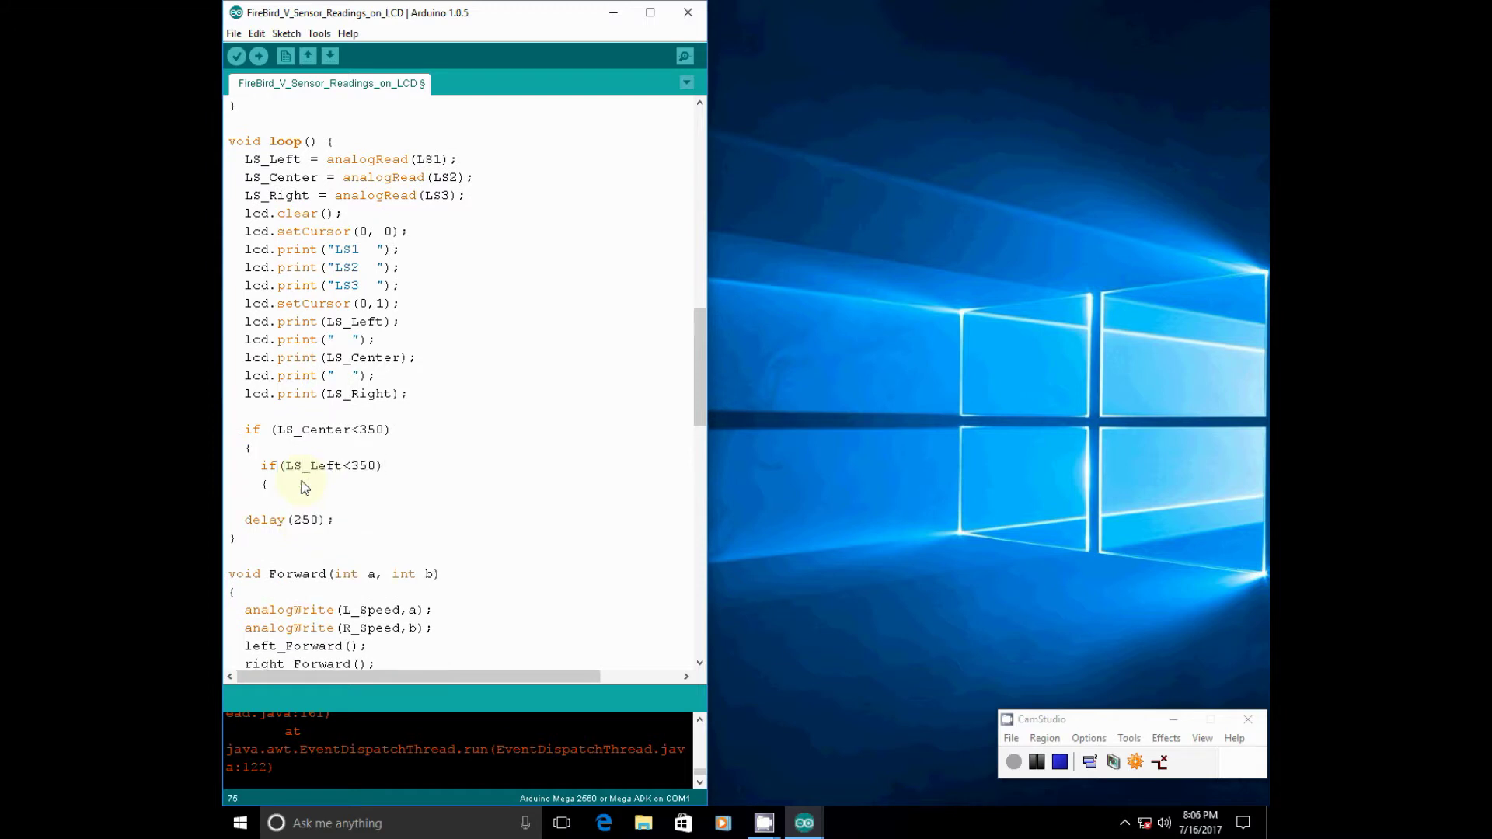
text(Forward()
text(150,255);)
key(Return)
text(})
key(Return)
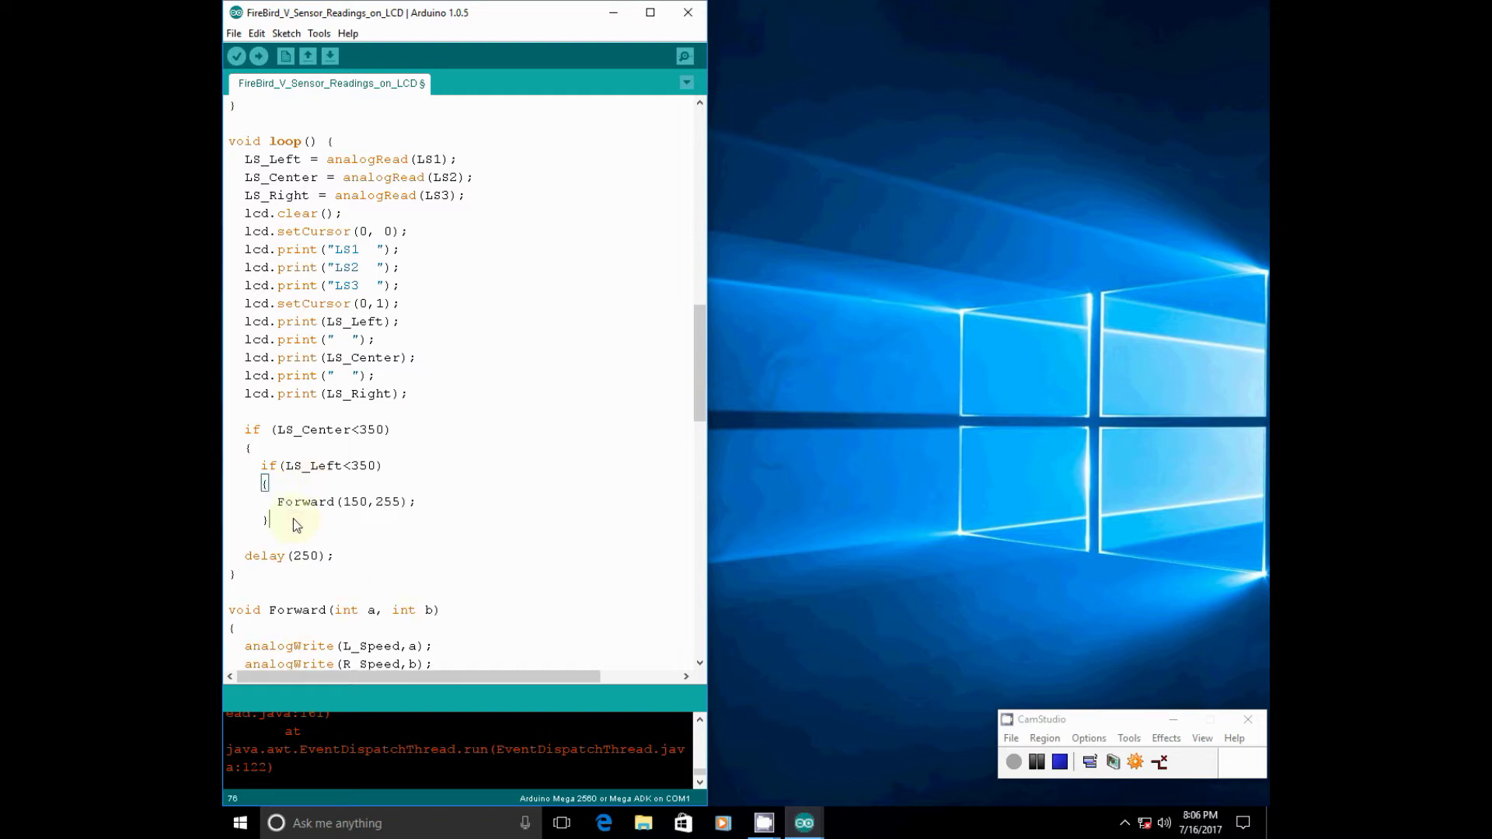
Step: Add an else-if branch for the right sensor
key(Return)
text(else if)
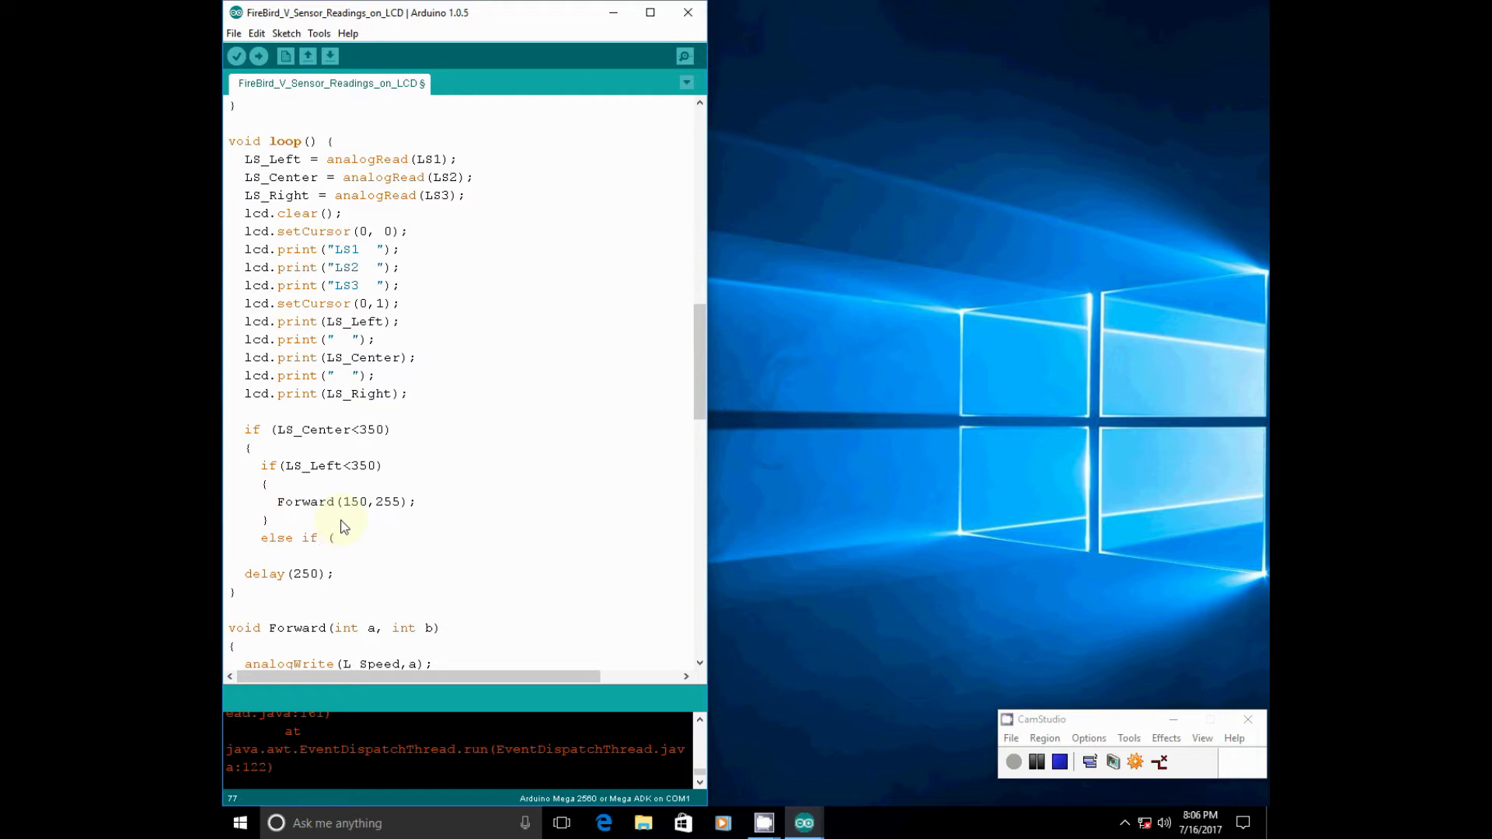
text( (LS_Right<350))
key(Return)
text({)
key(Return)
text(Forwar)
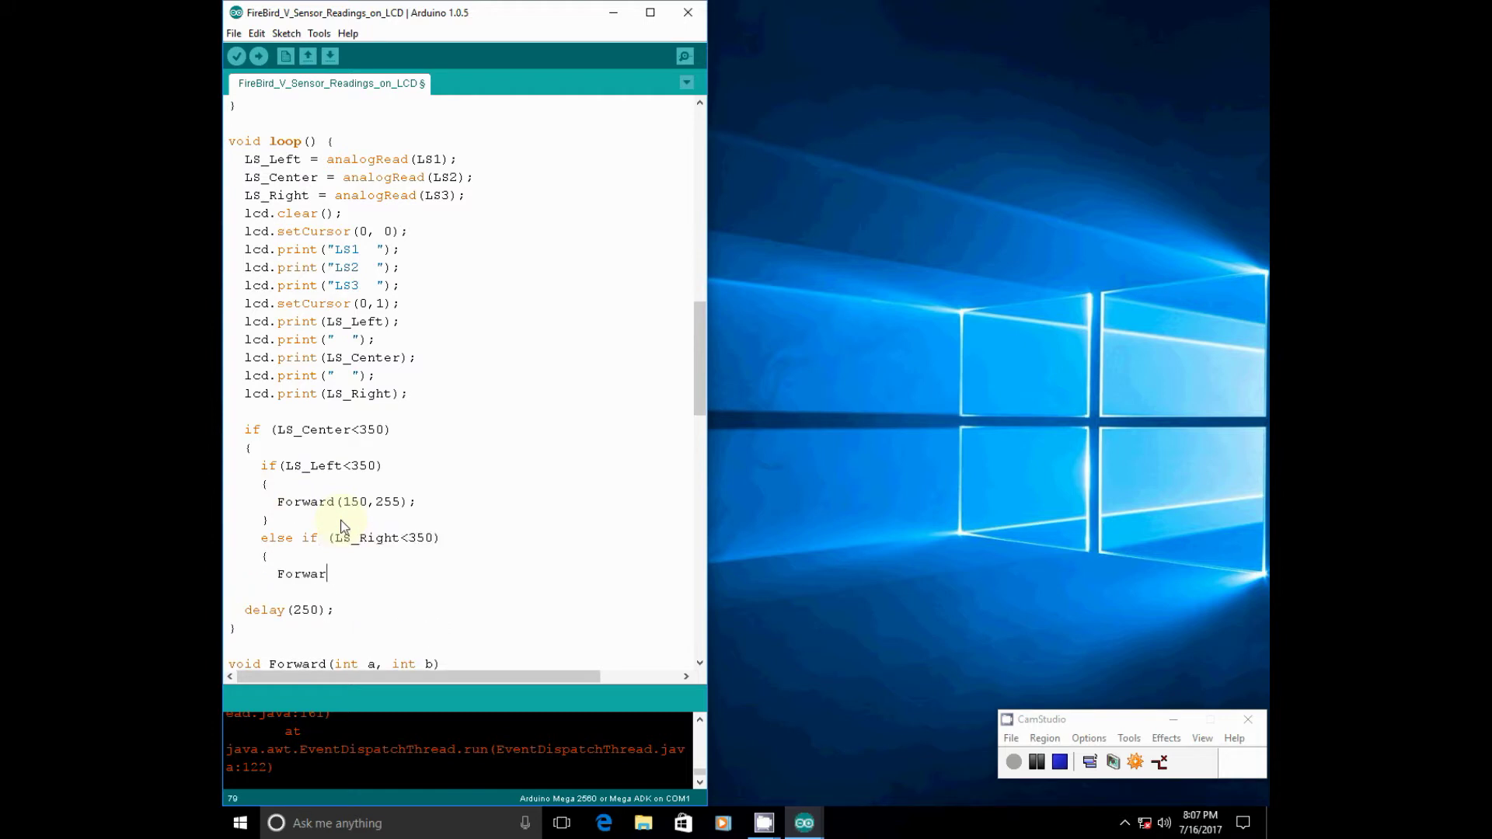
text(d(255,150);)
key(Return)
text(})
Step: Add an else-if calling Forward(255,255) when LS_Left and LS_Right exceed 350, closing the blocks
key(Return)
text(else if)
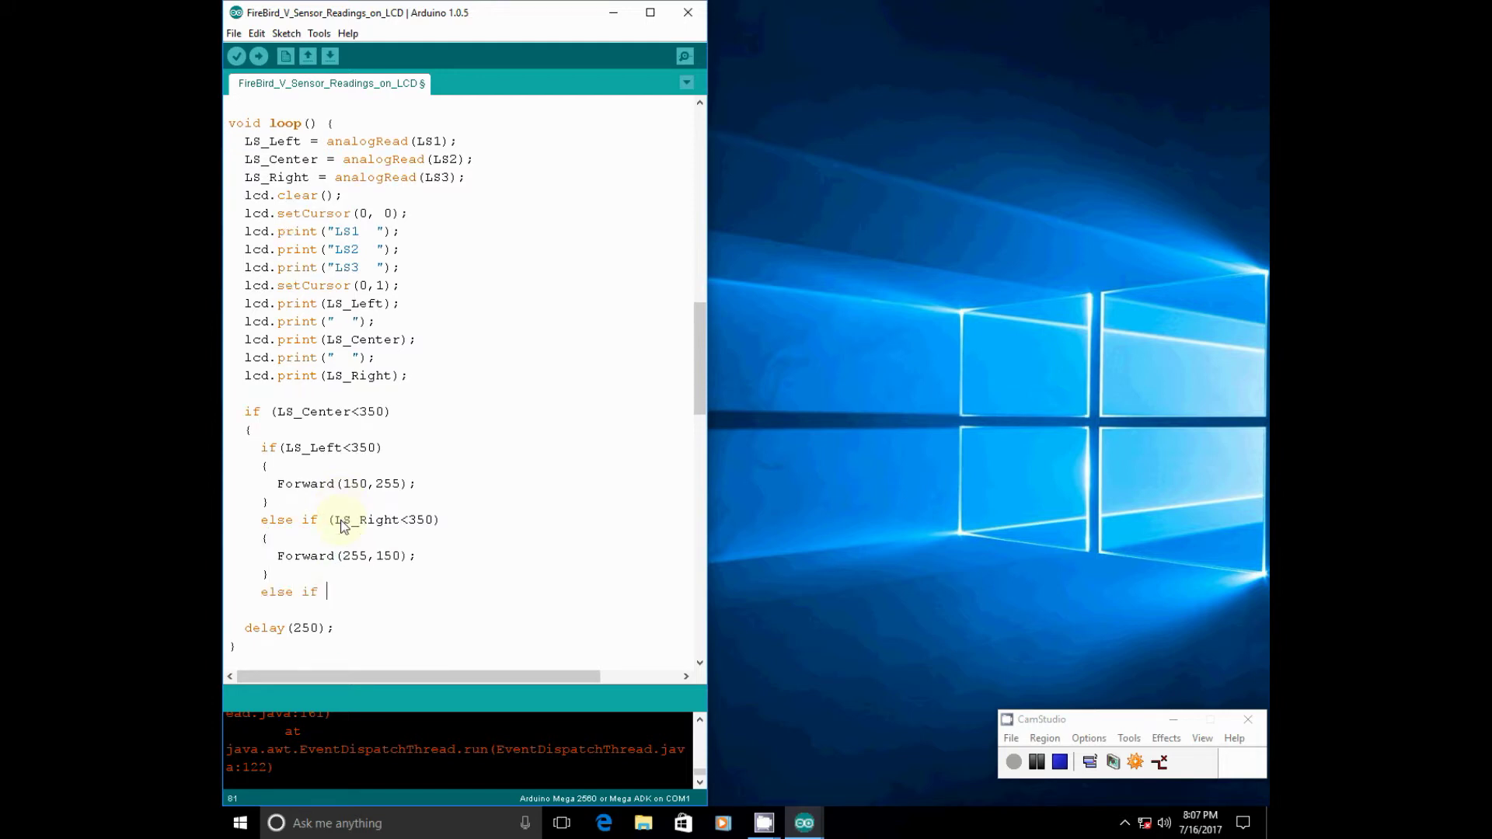
text( ()
text(S_Left>)
text(350)&&)
text((LS_Right)
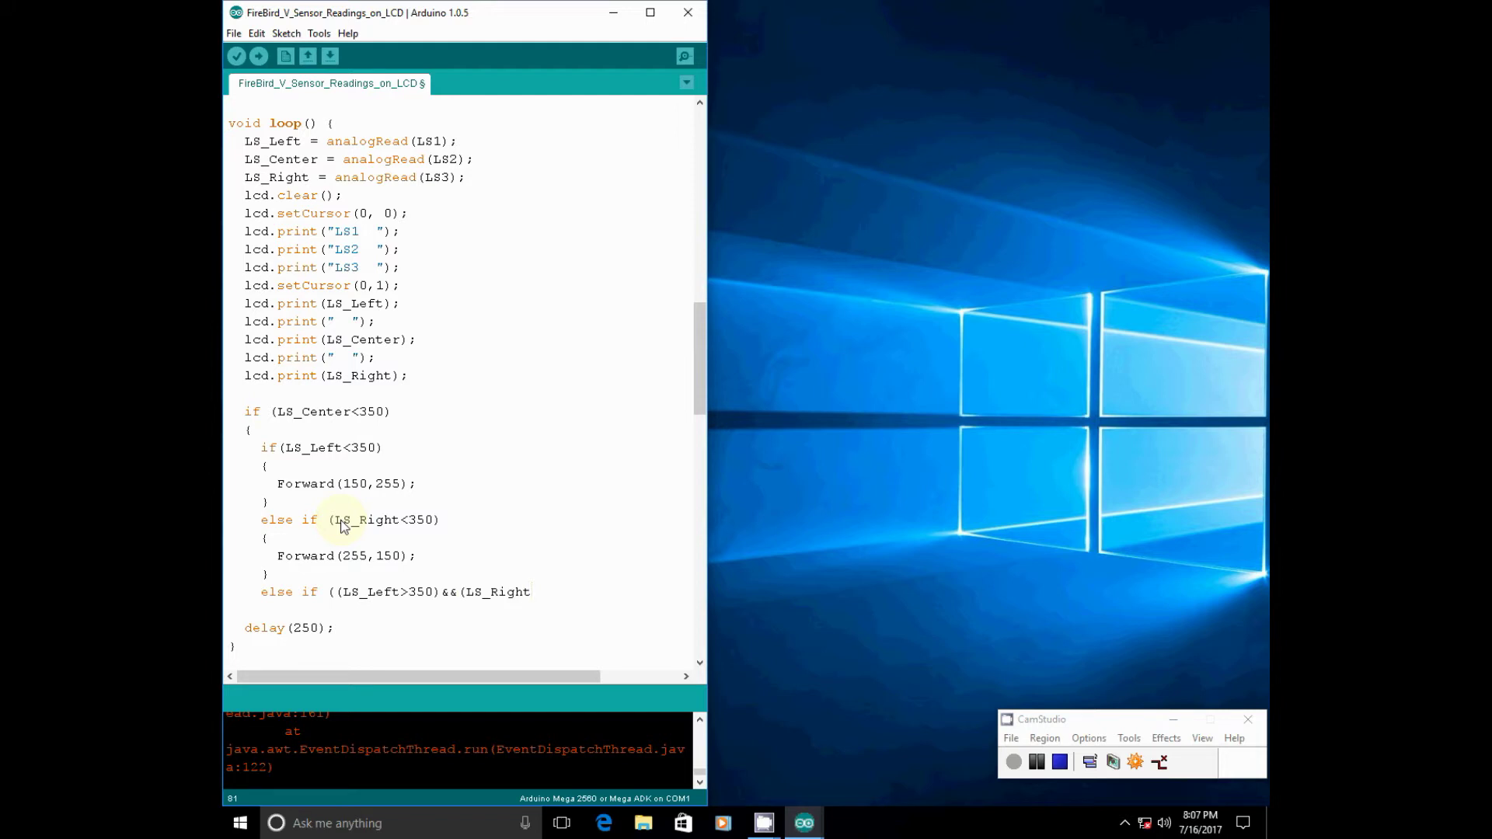
text(>350)))
key(Return)
text({)
key(Return)
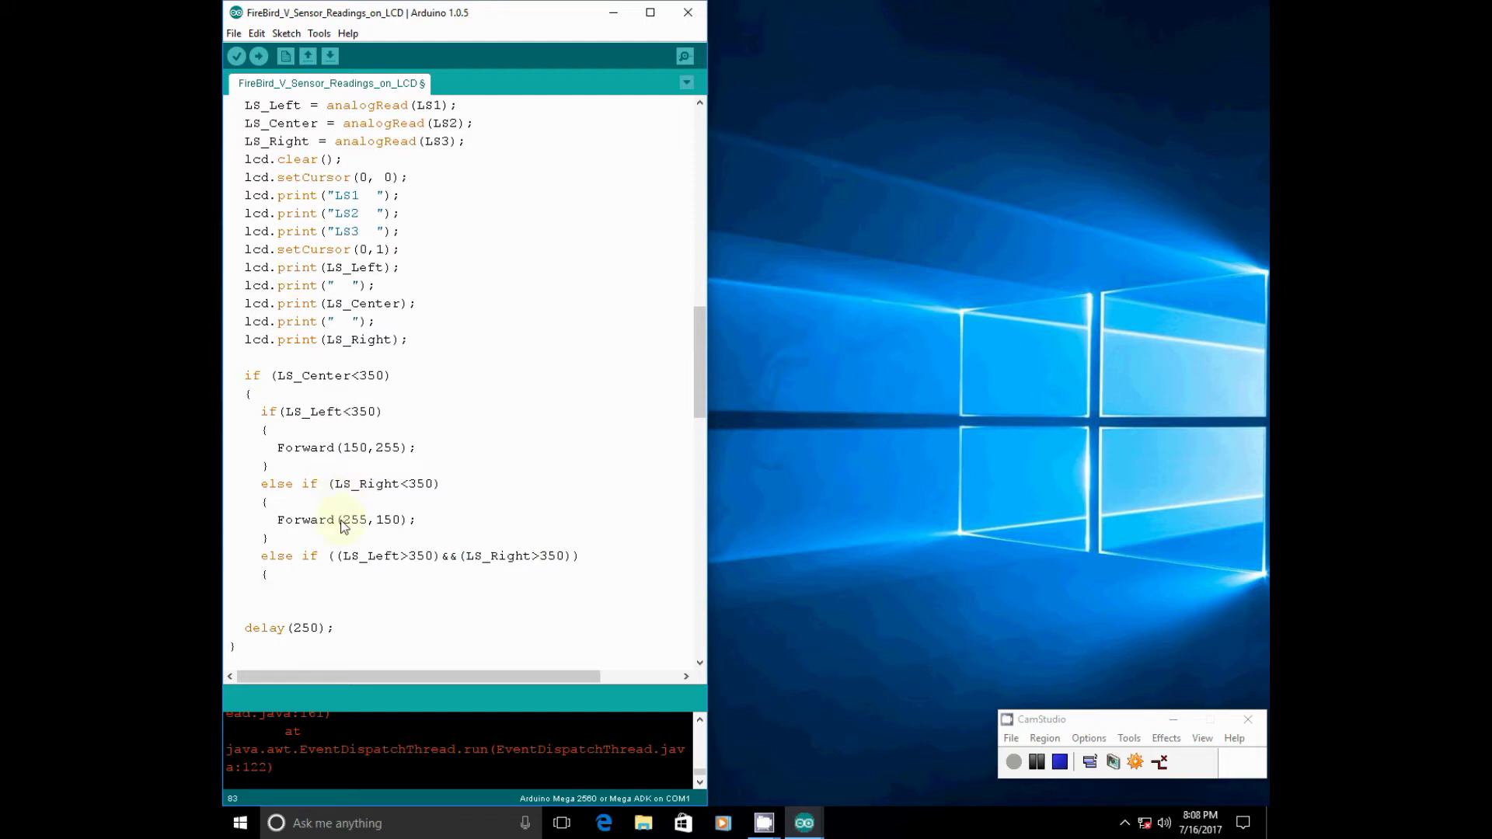
text(Forward(255,25)
text(5);)
key(Return)
text(})
key(Return)
text(})
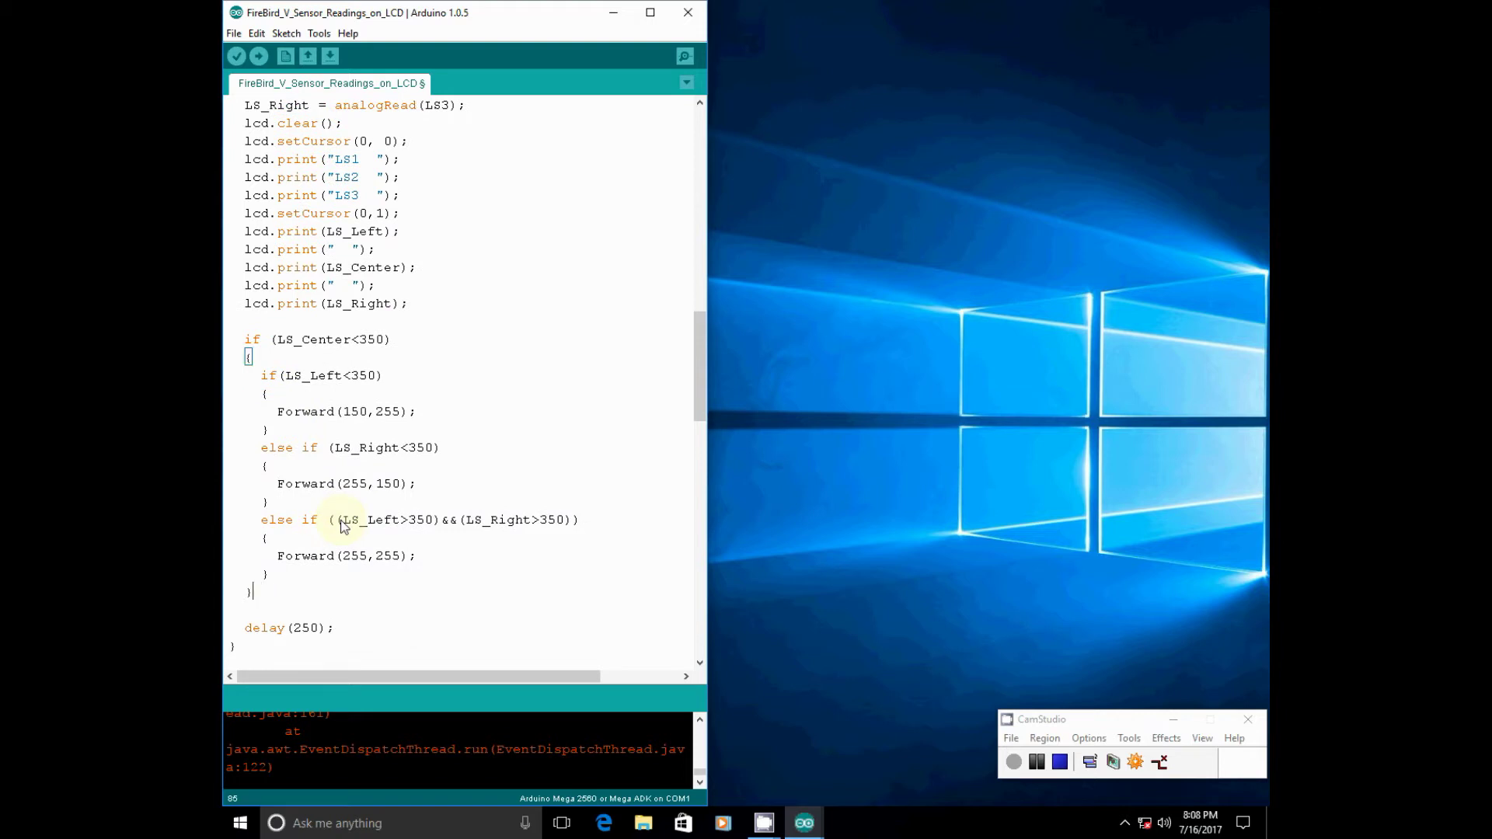
Step: Add a final else branch that calls Stop()
key(Return)
text(else)
key(Return)
text({)
key(Return)
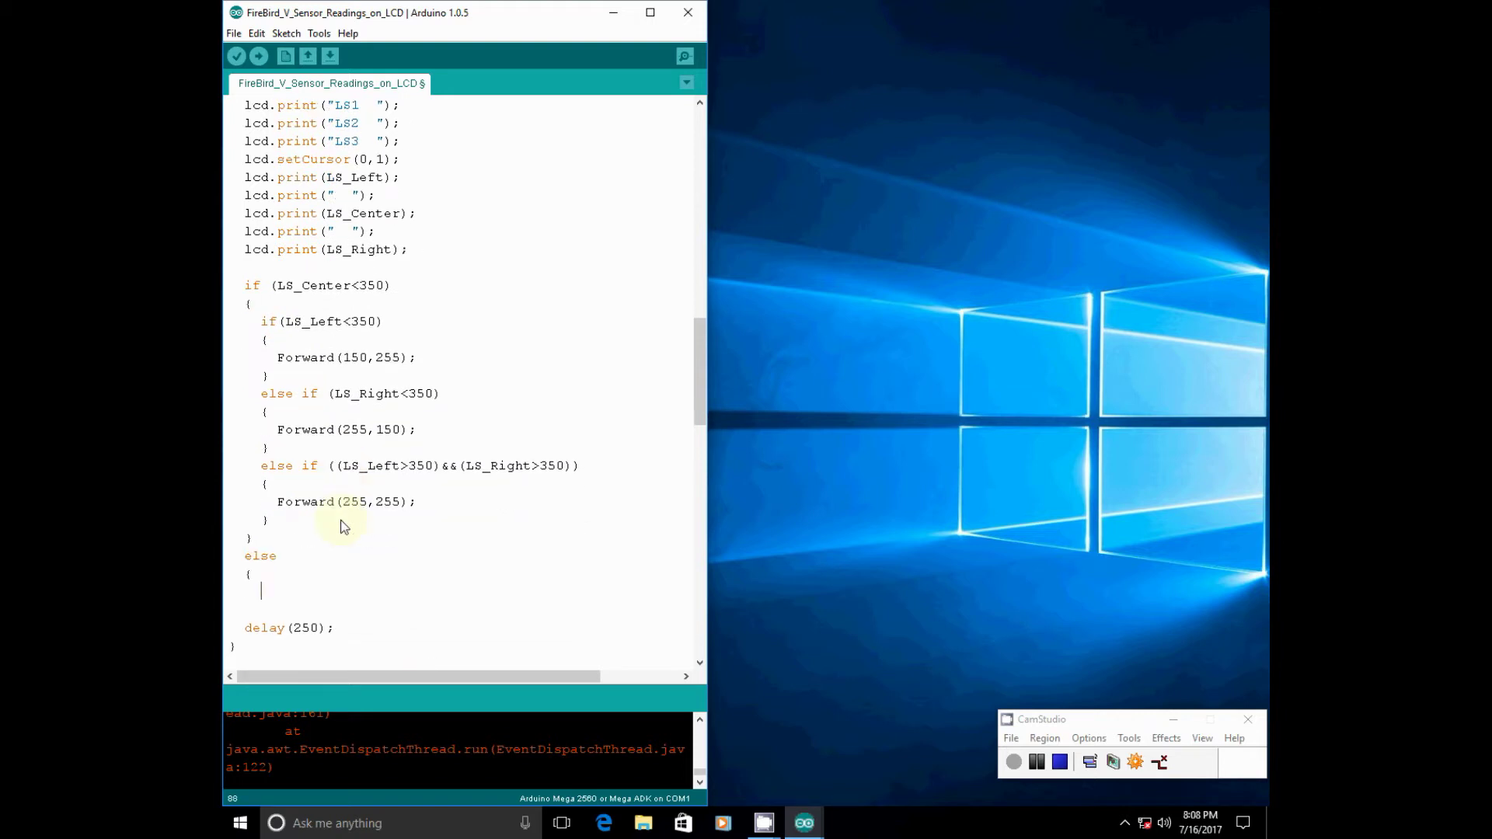
text(stop();)
key(Return)
text(})
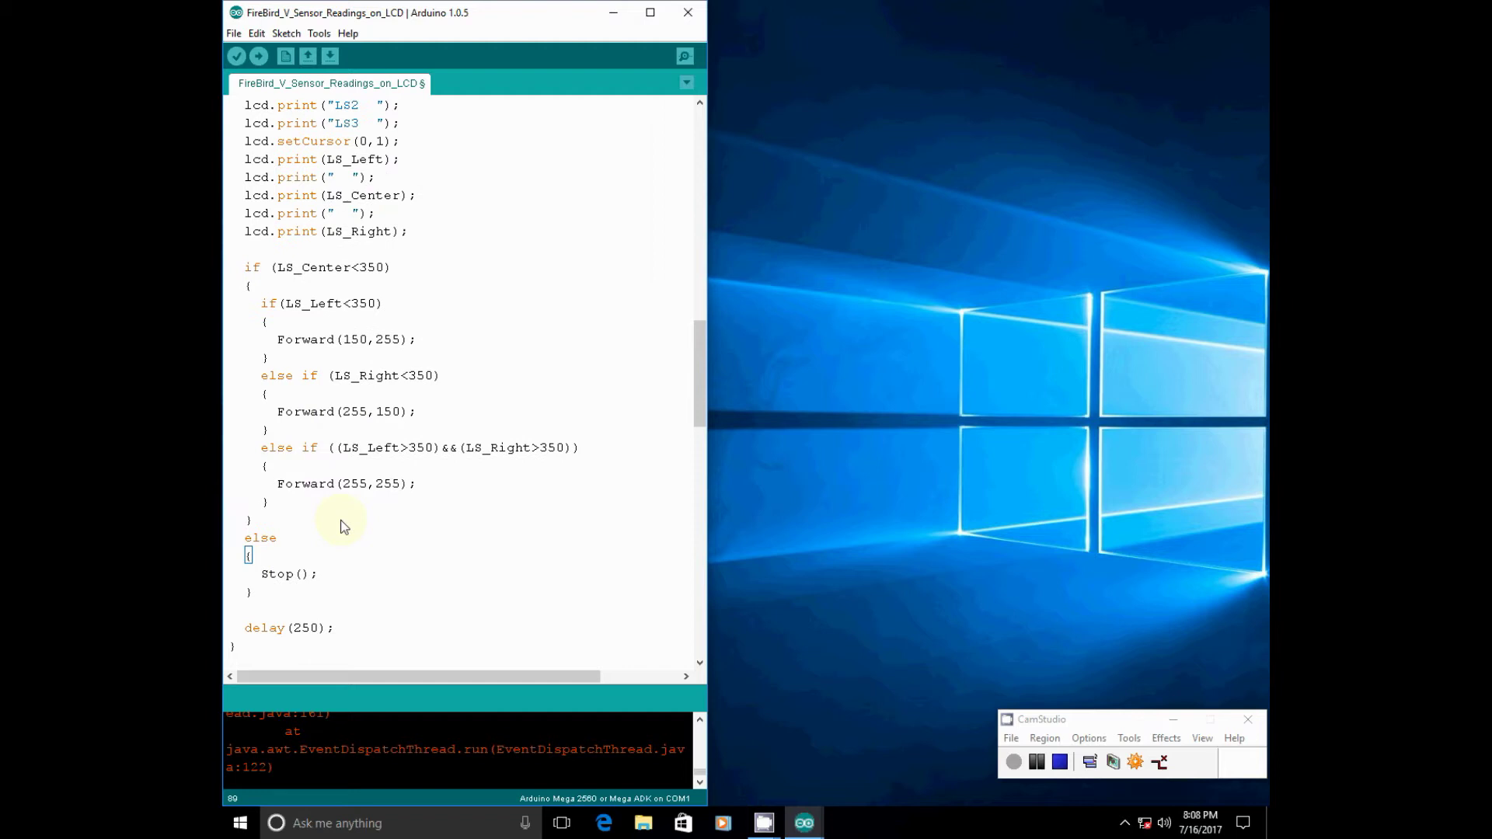
key(Return)
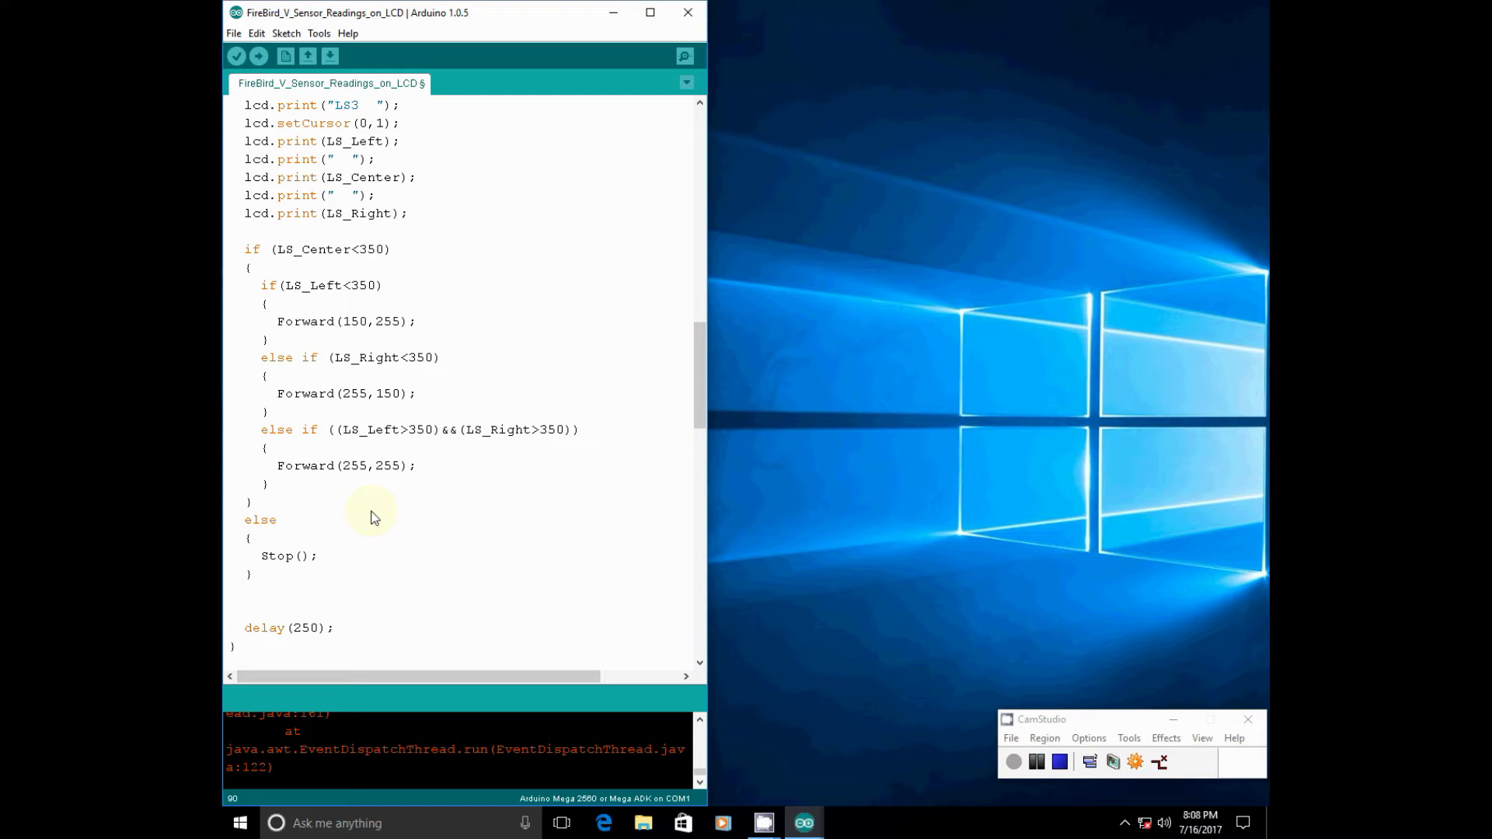
click(278, 268)
mouse_move(264, 285)
mouse_down()
mouse_move(334, 426)
mouse_move(361, 586)
mouse_up()
click(573, 357)
click(292, 301)
double_click(350, 286)
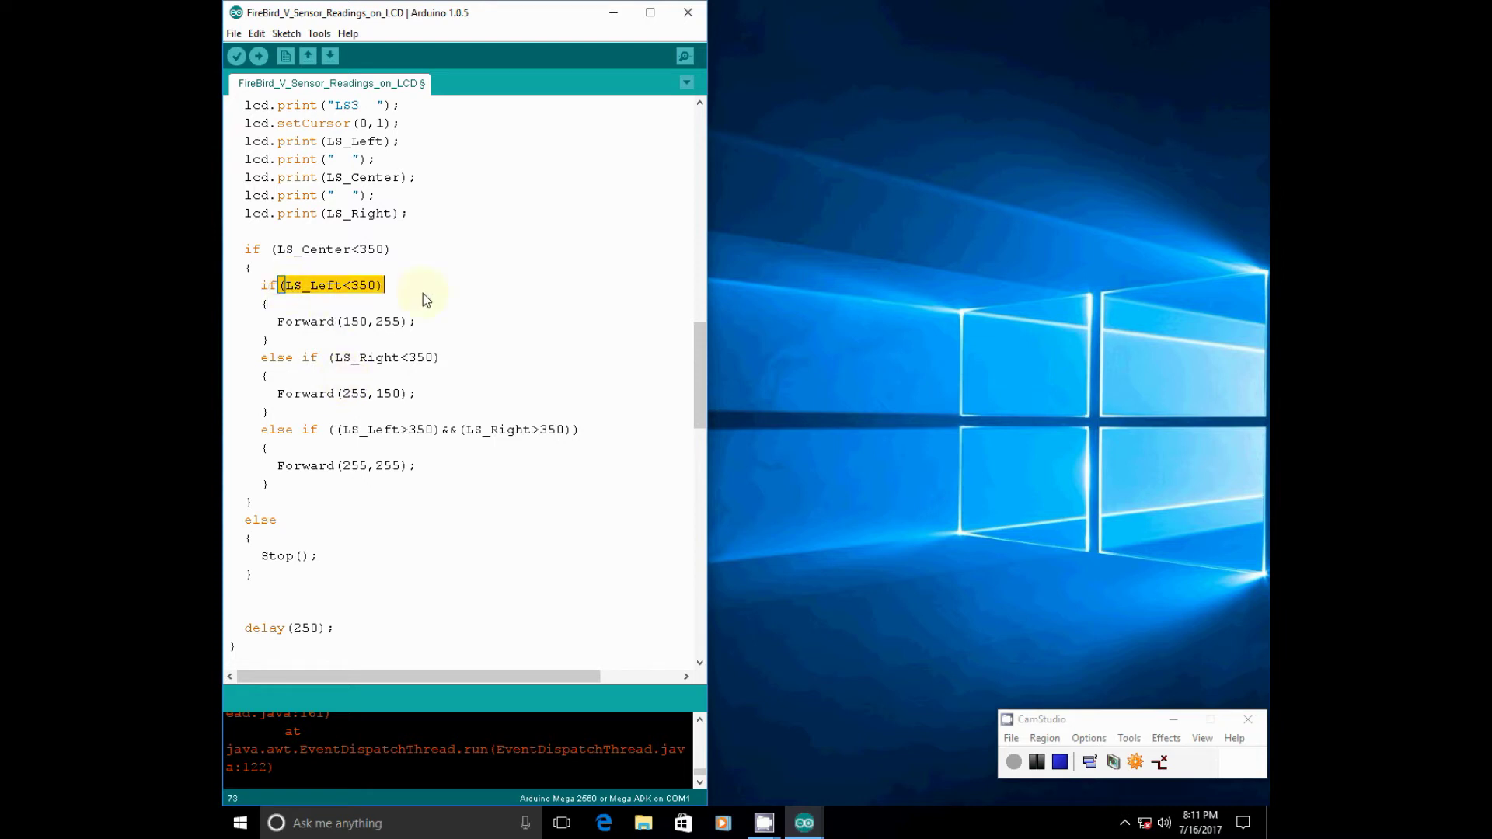
drag(278, 323, 423, 322)
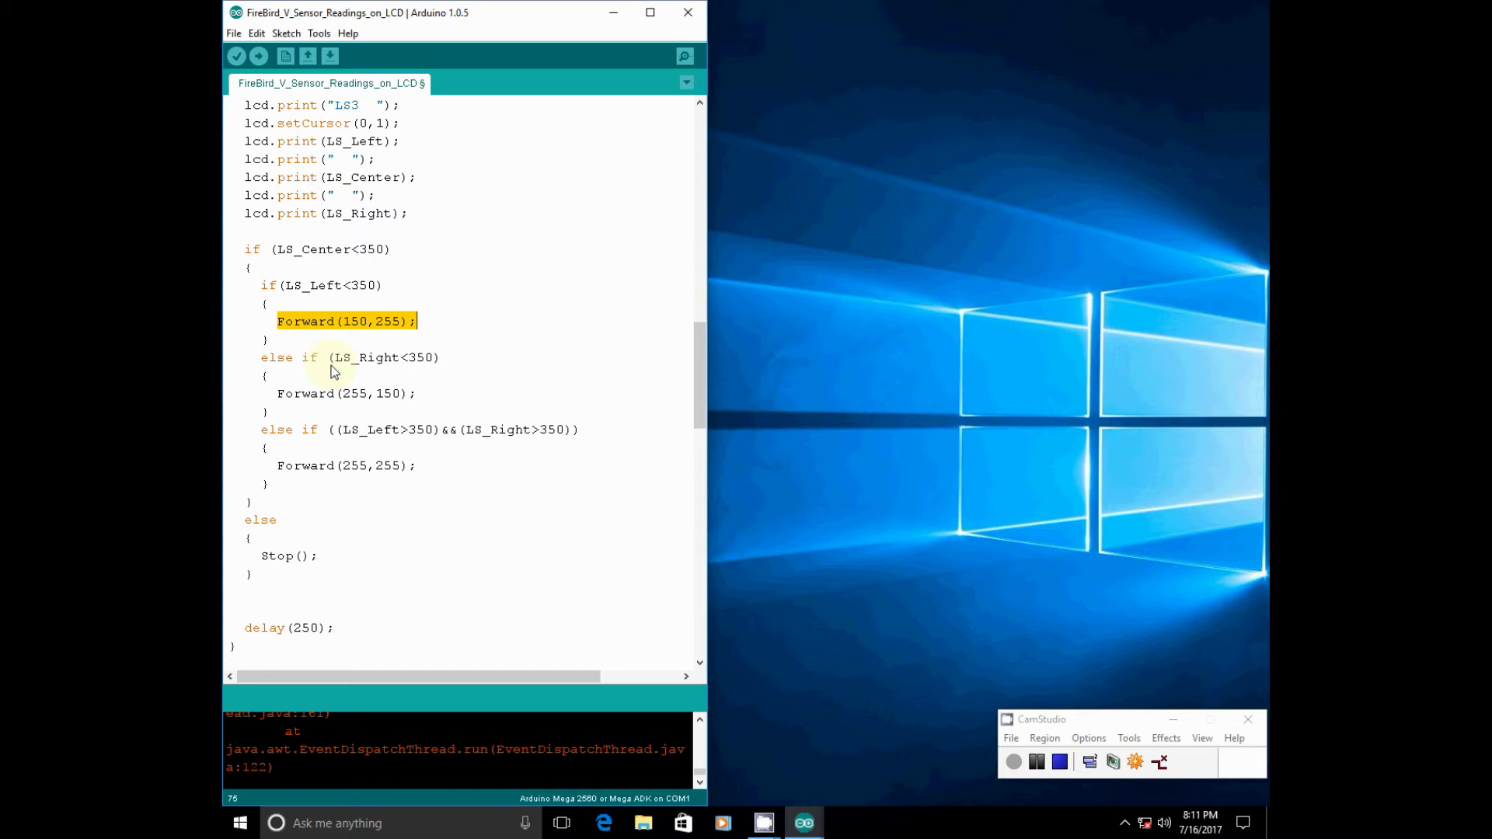
drag(328, 358, 443, 358)
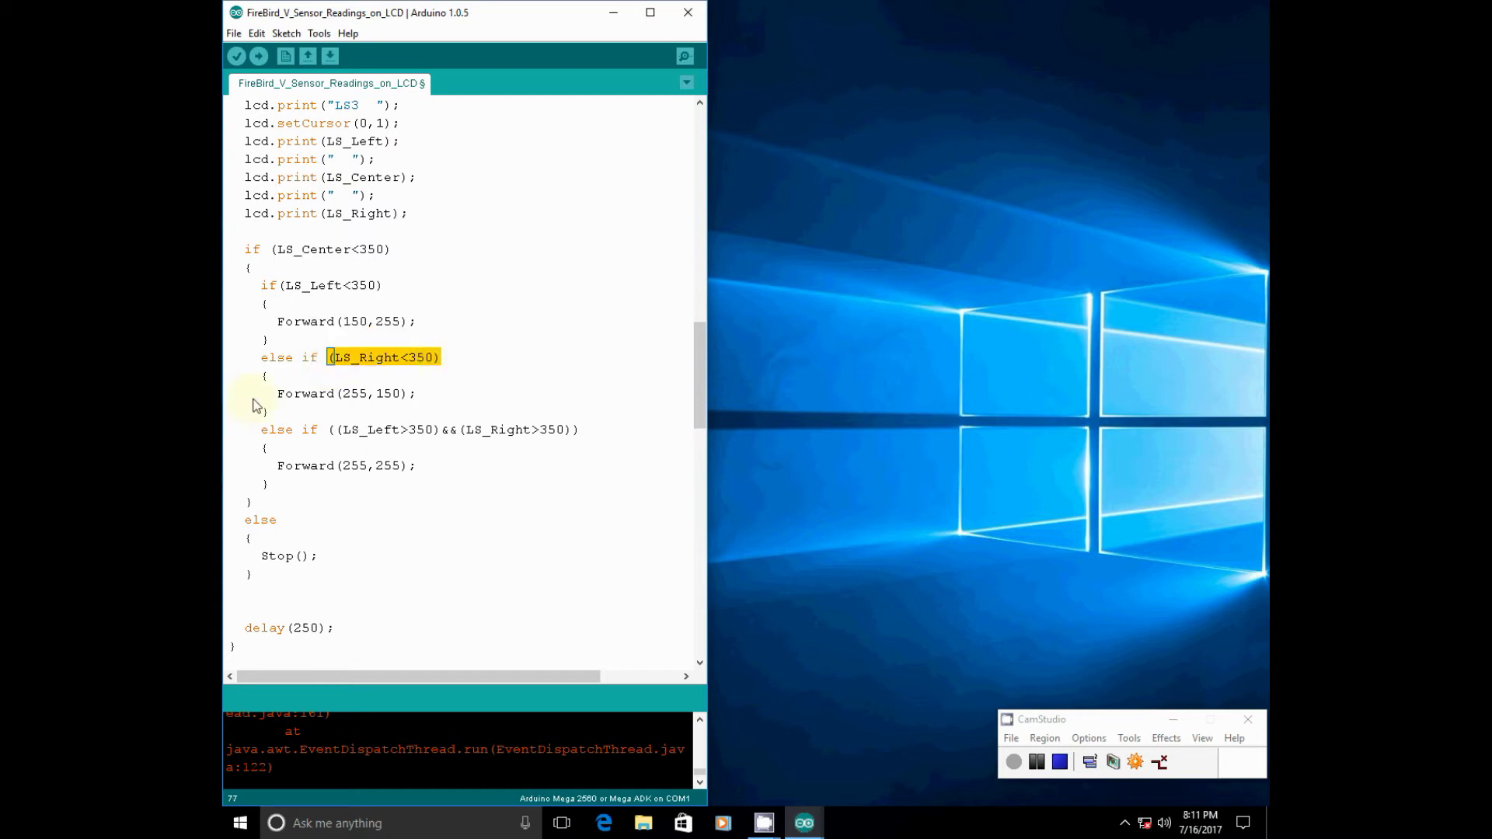
drag(276, 394, 418, 395)
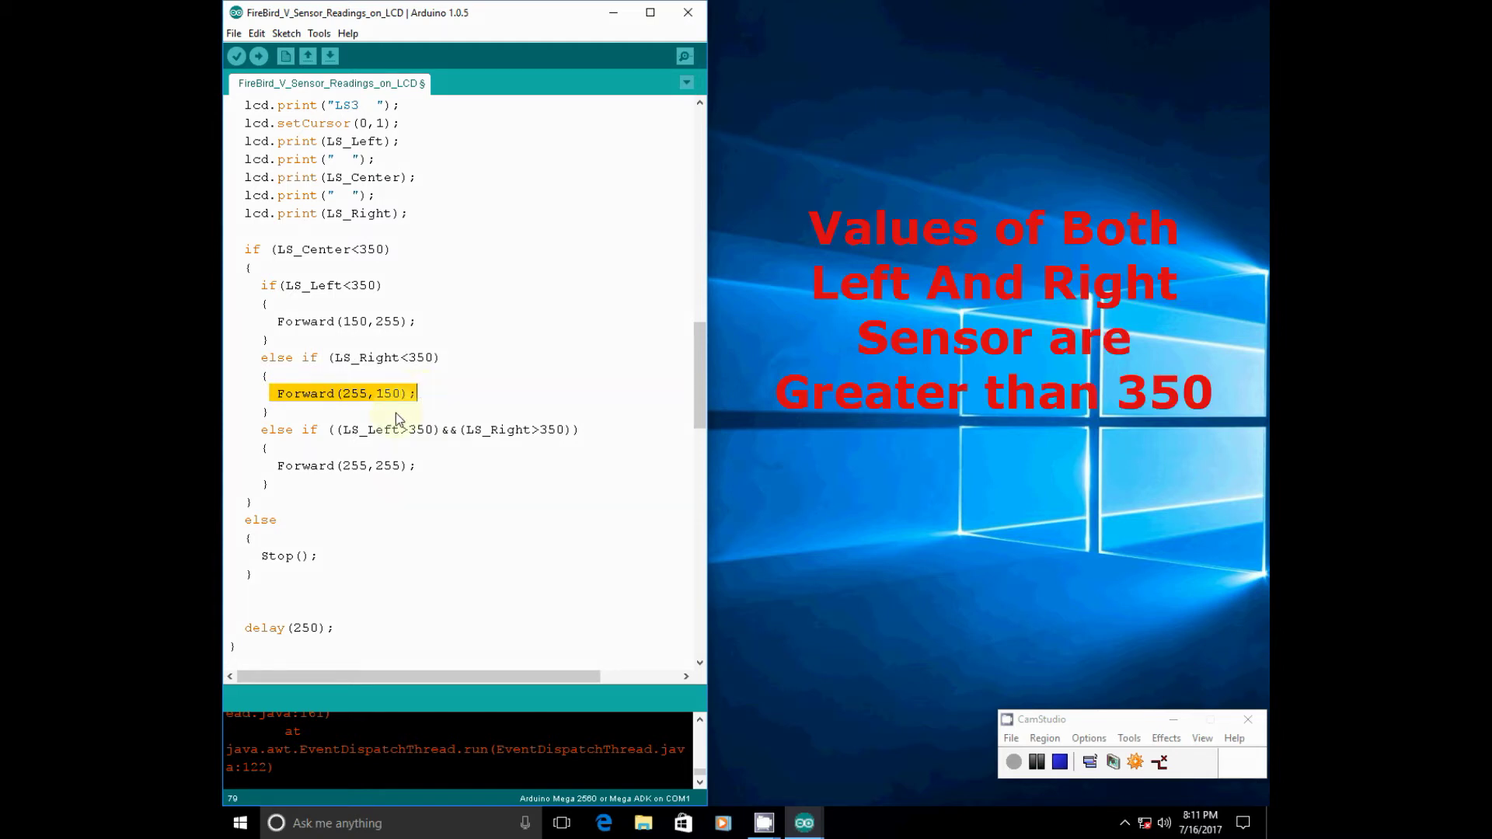
drag(333, 431, 583, 433)
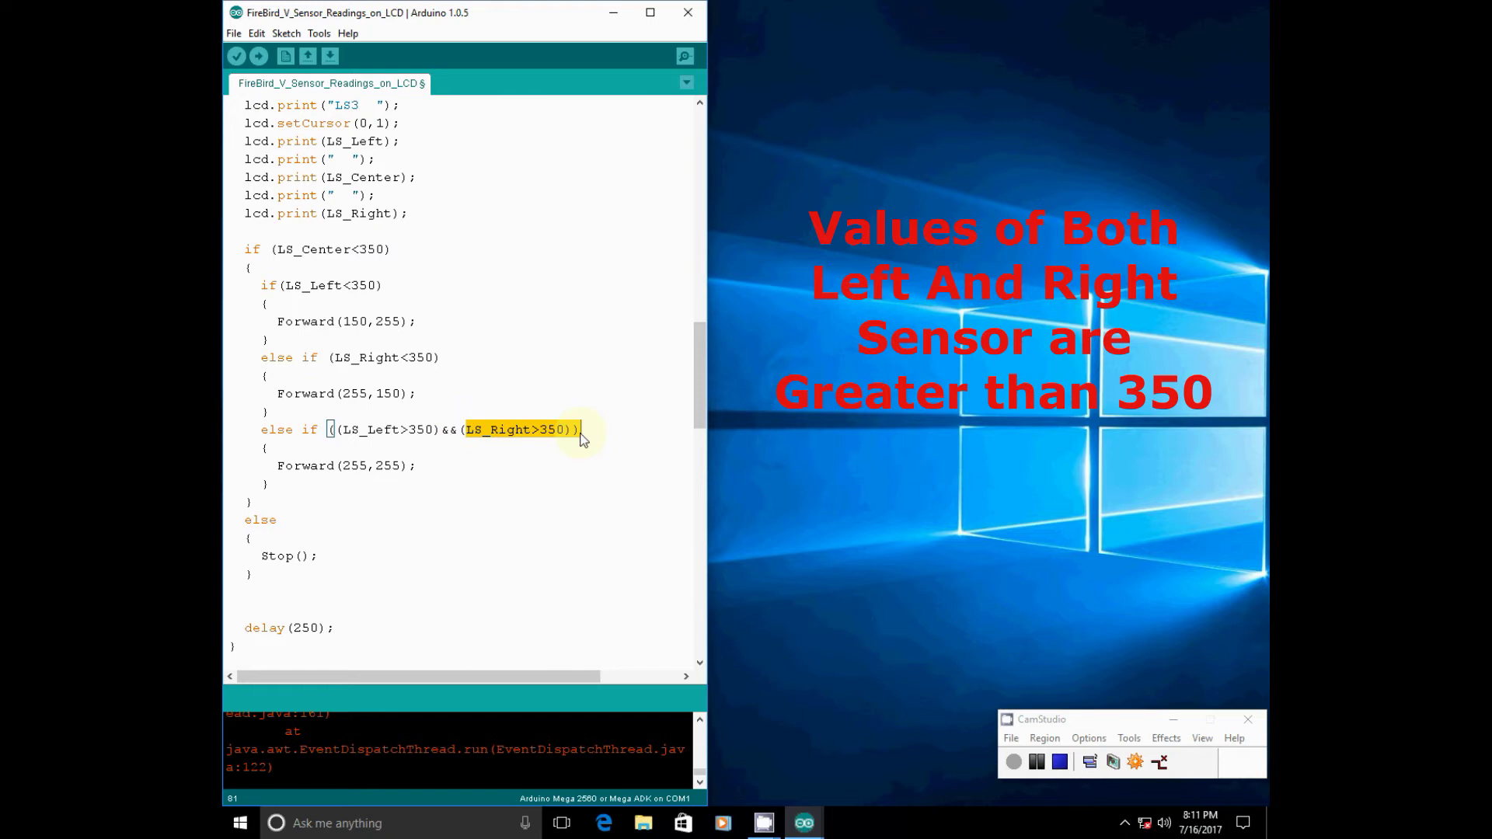
click(534, 449)
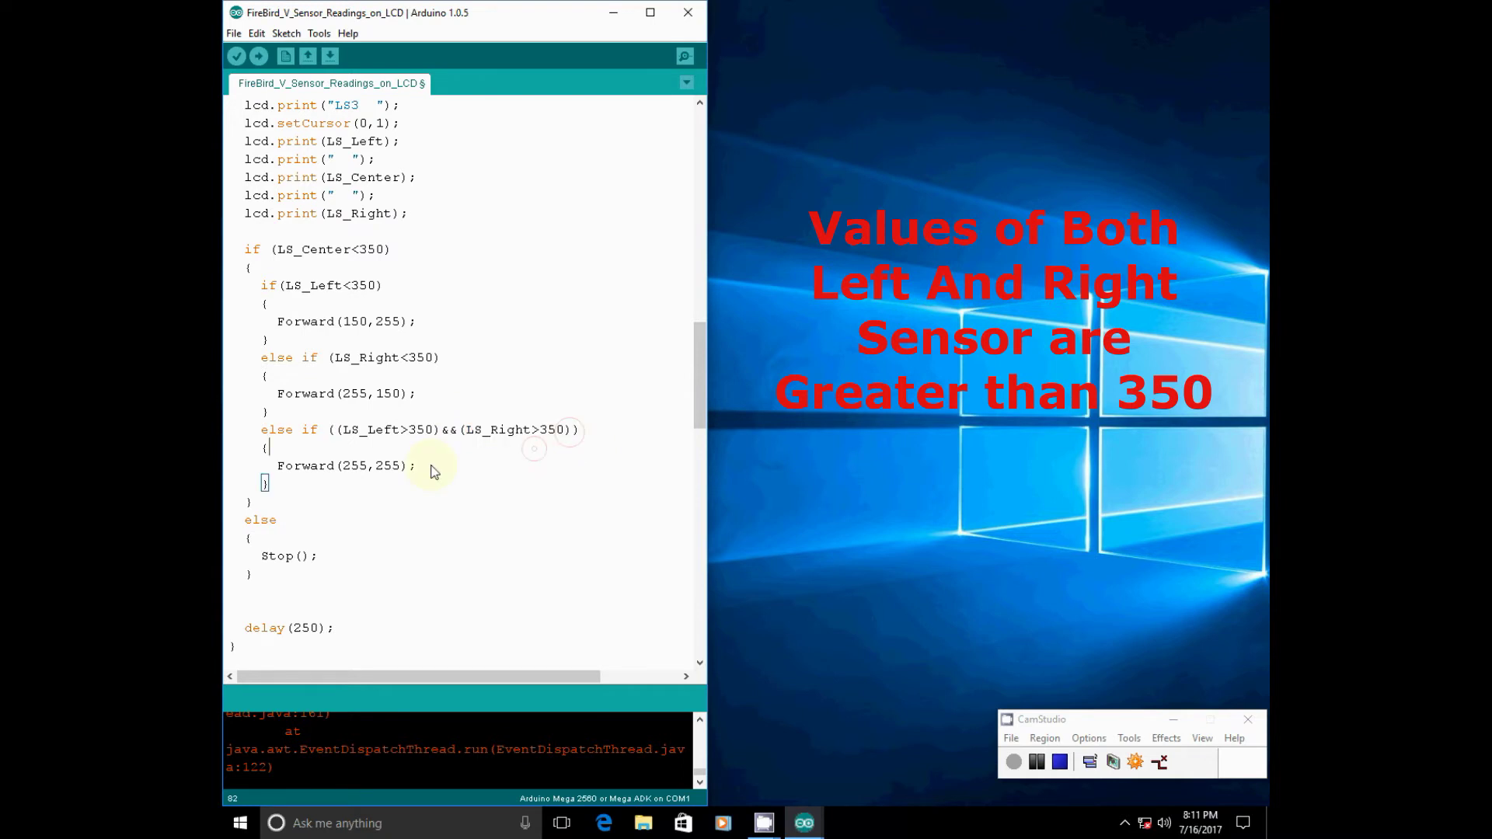
drag(276, 465, 417, 465)
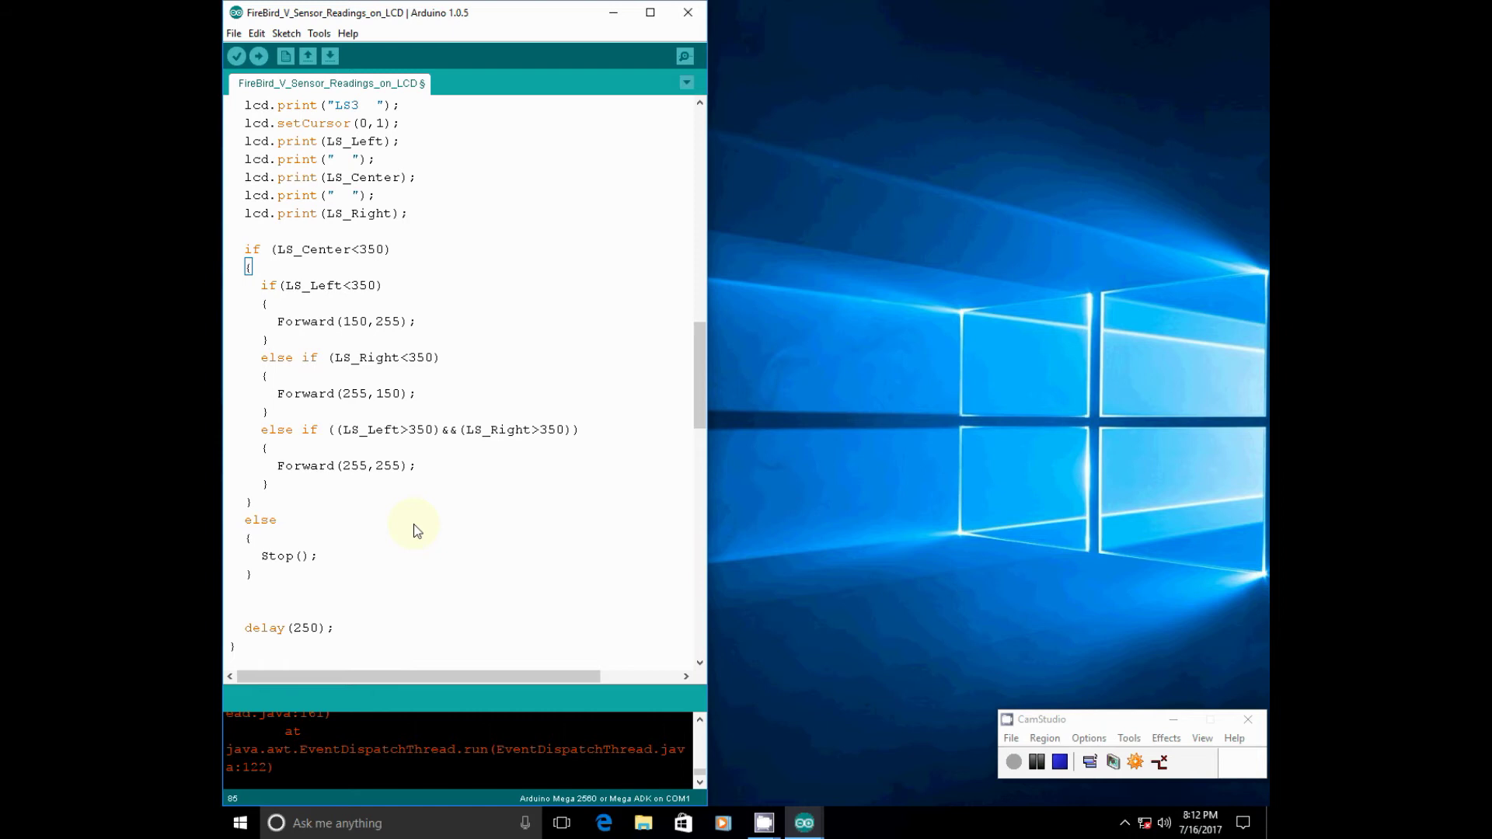
Step: Change the Forward speeds to (50,150), (150,50), (150,150) and the delay to 50
click(650, 11)
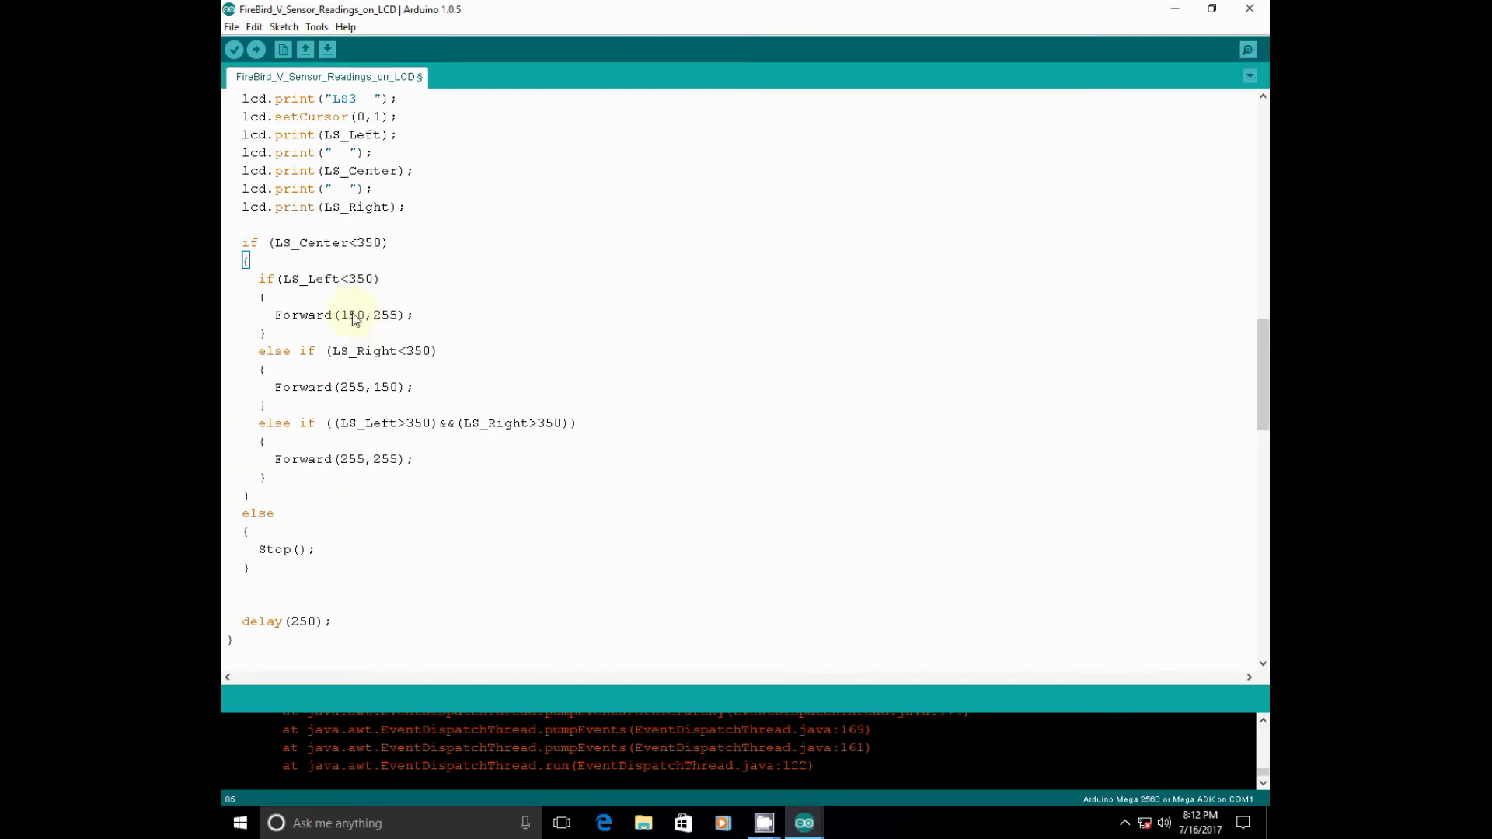
double_click(353, 314)
text(50,150)
double_click(350, 387)
text(150,50)
double_click(352, 459)
text(150)
double_click(304, 622)
scroll(304, 622, down, 1)
text(50)
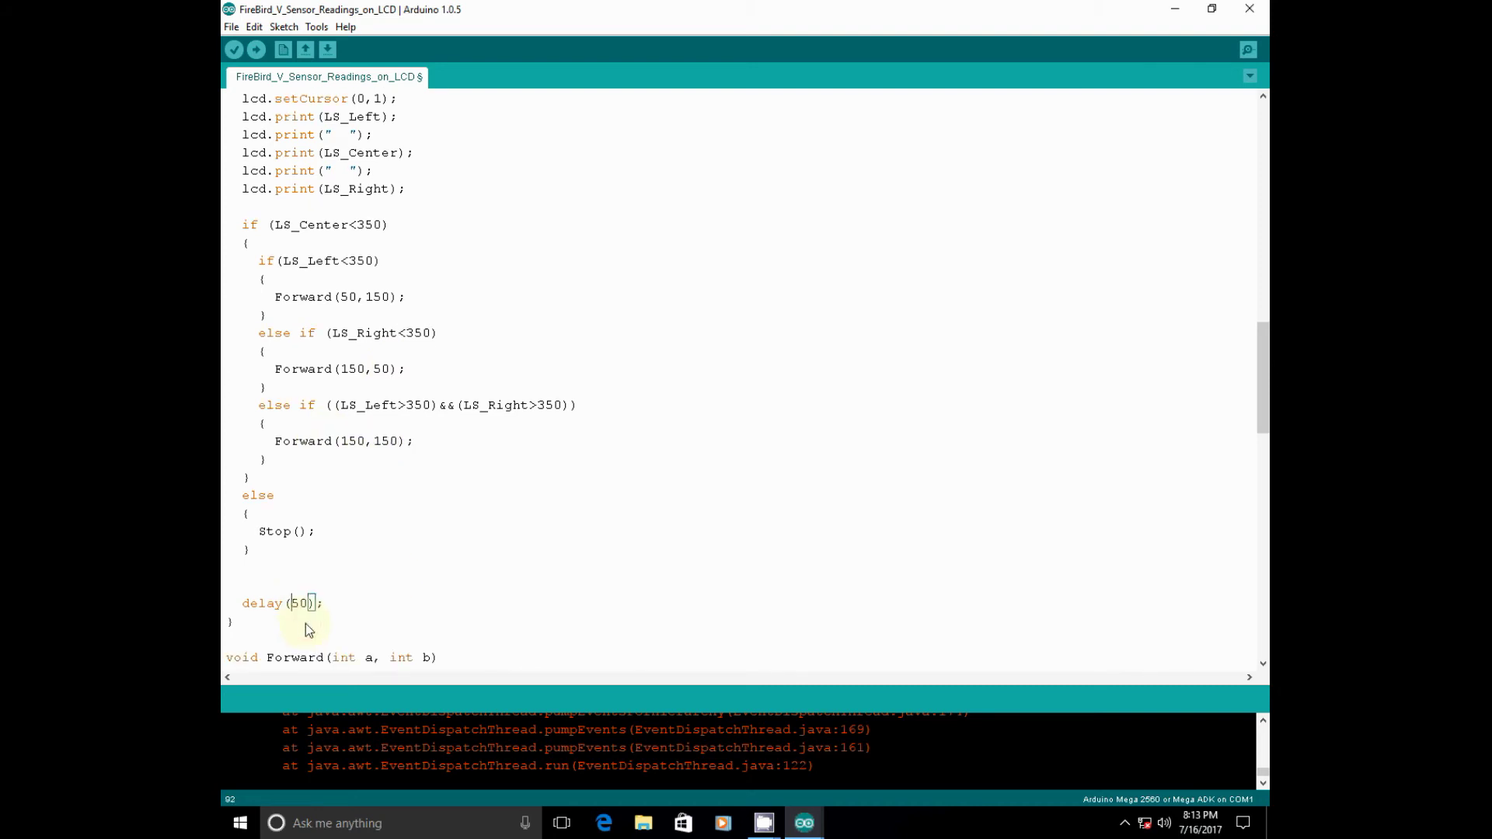
Step: Rewrite the outer if with || so it fires when any sensor reads below 350
click(270, 225)
text((LS_Left)
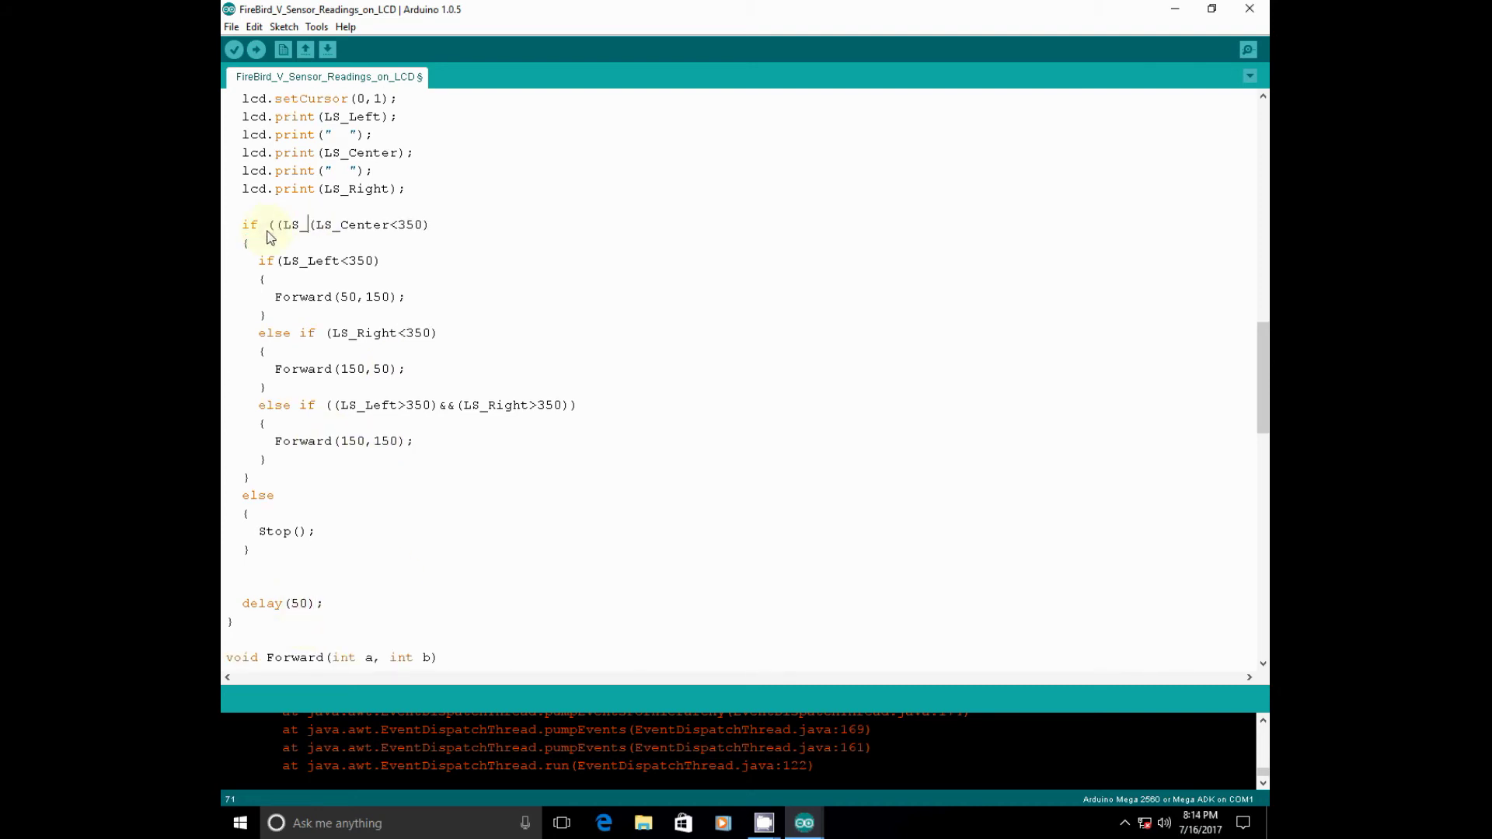
text(<350))
click(270, 226)
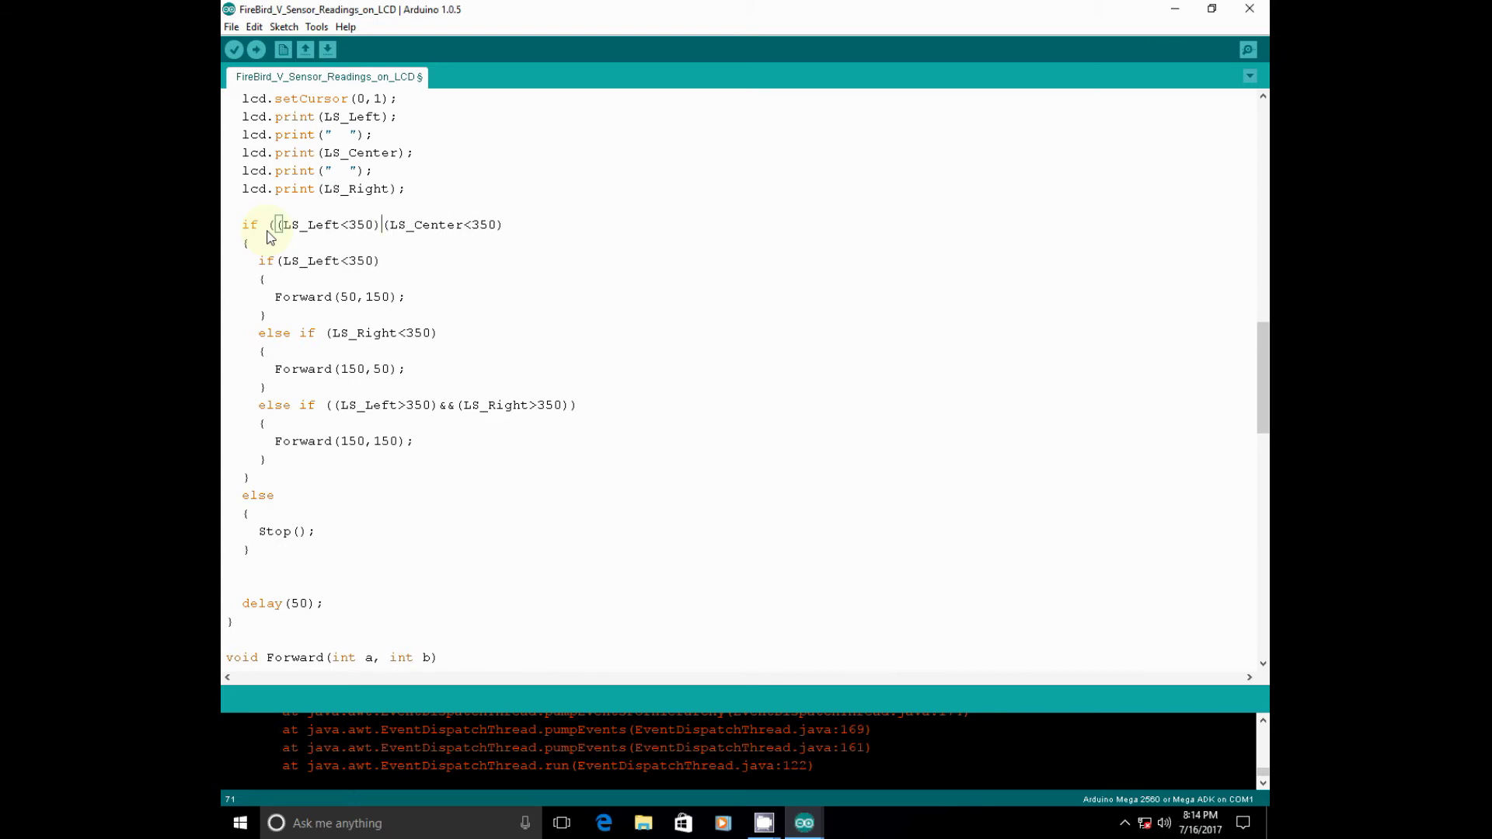
text(||)
key(End)
text((LS_Rig)
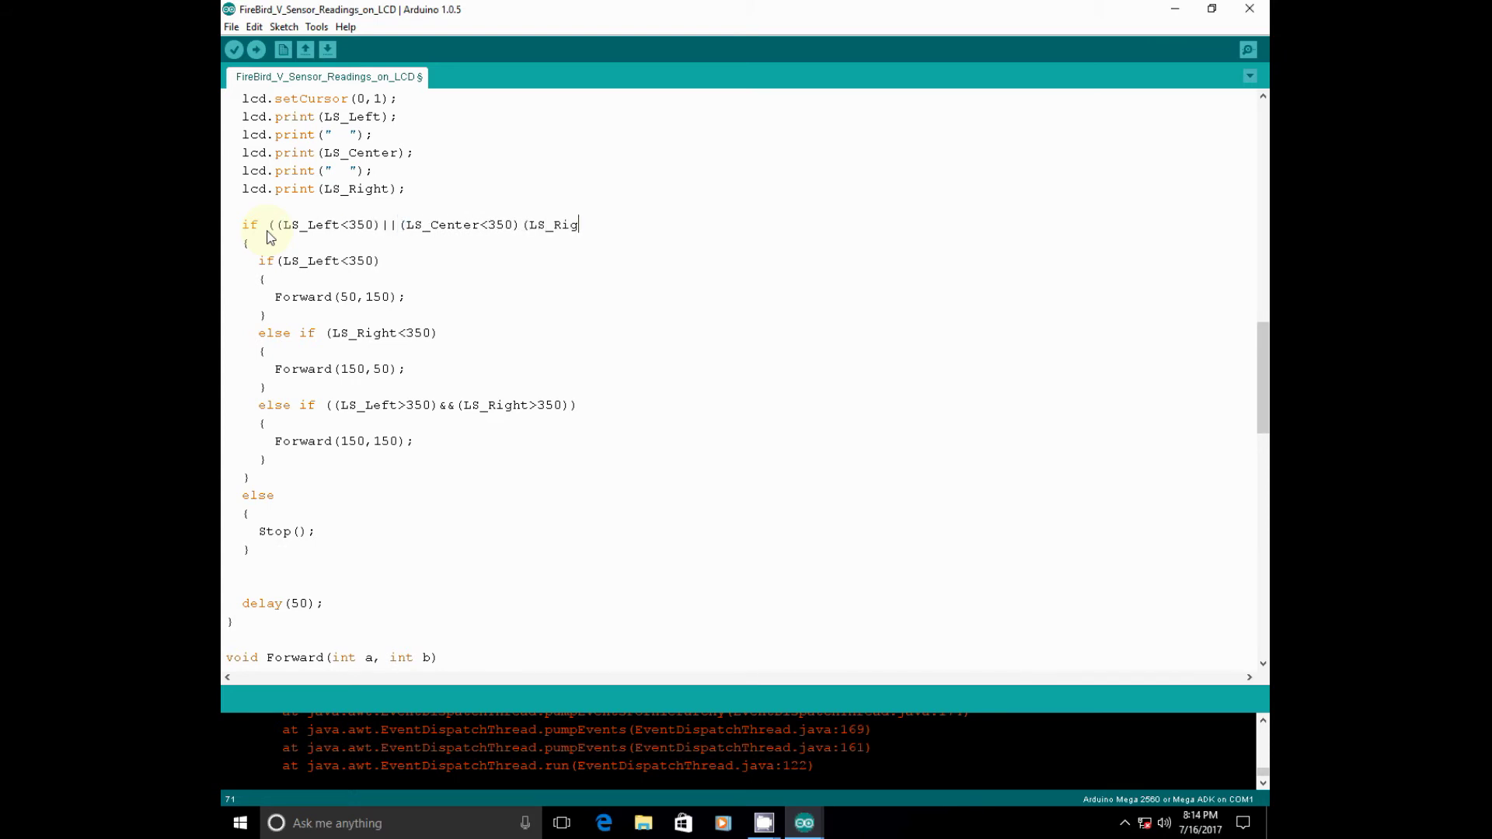
text(ht<350))
click(399, 223)
text(||)
key(End)
text())
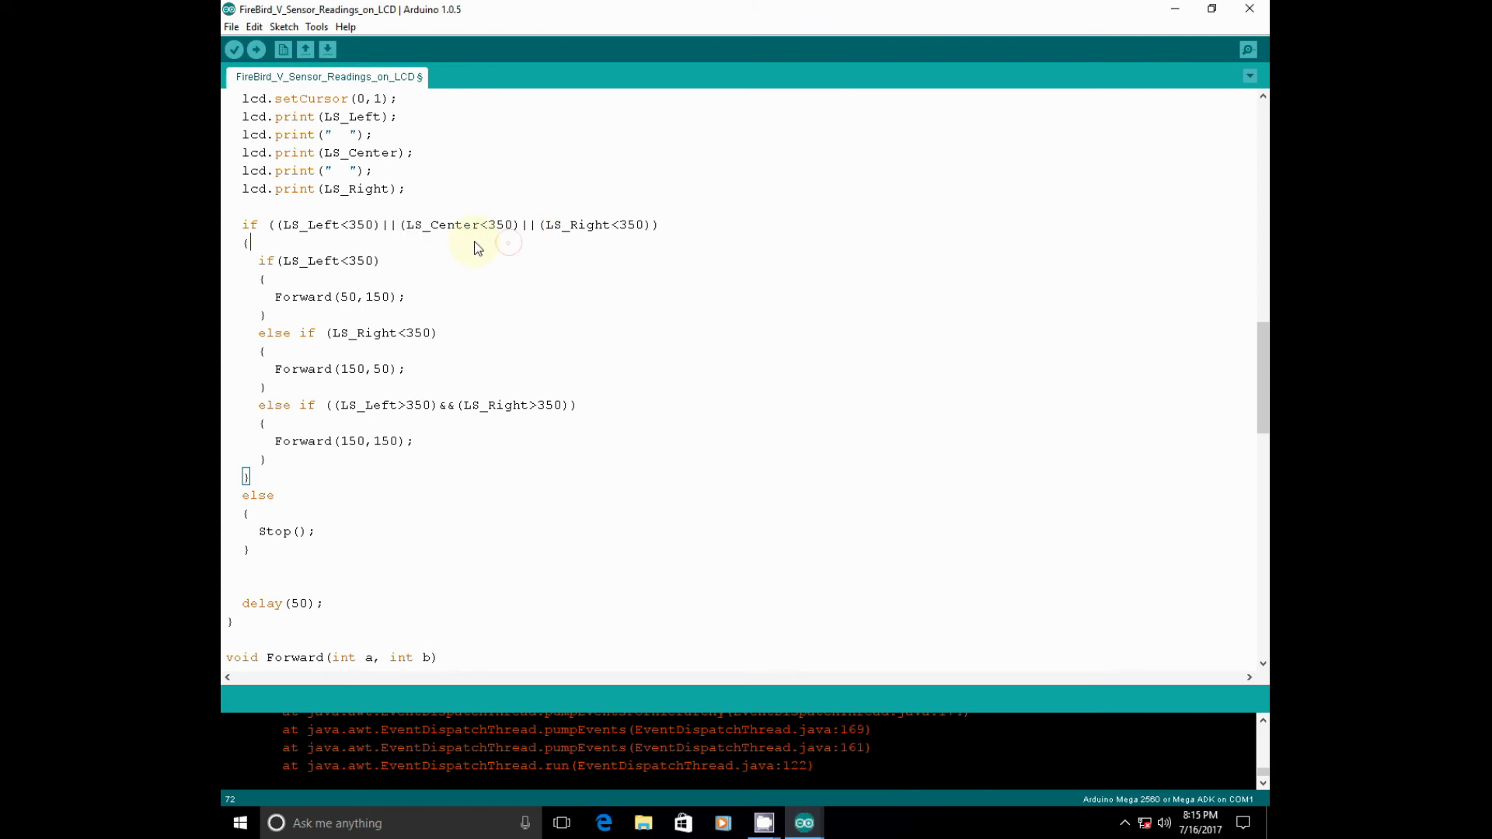
drag(398, 224, 521, 233)
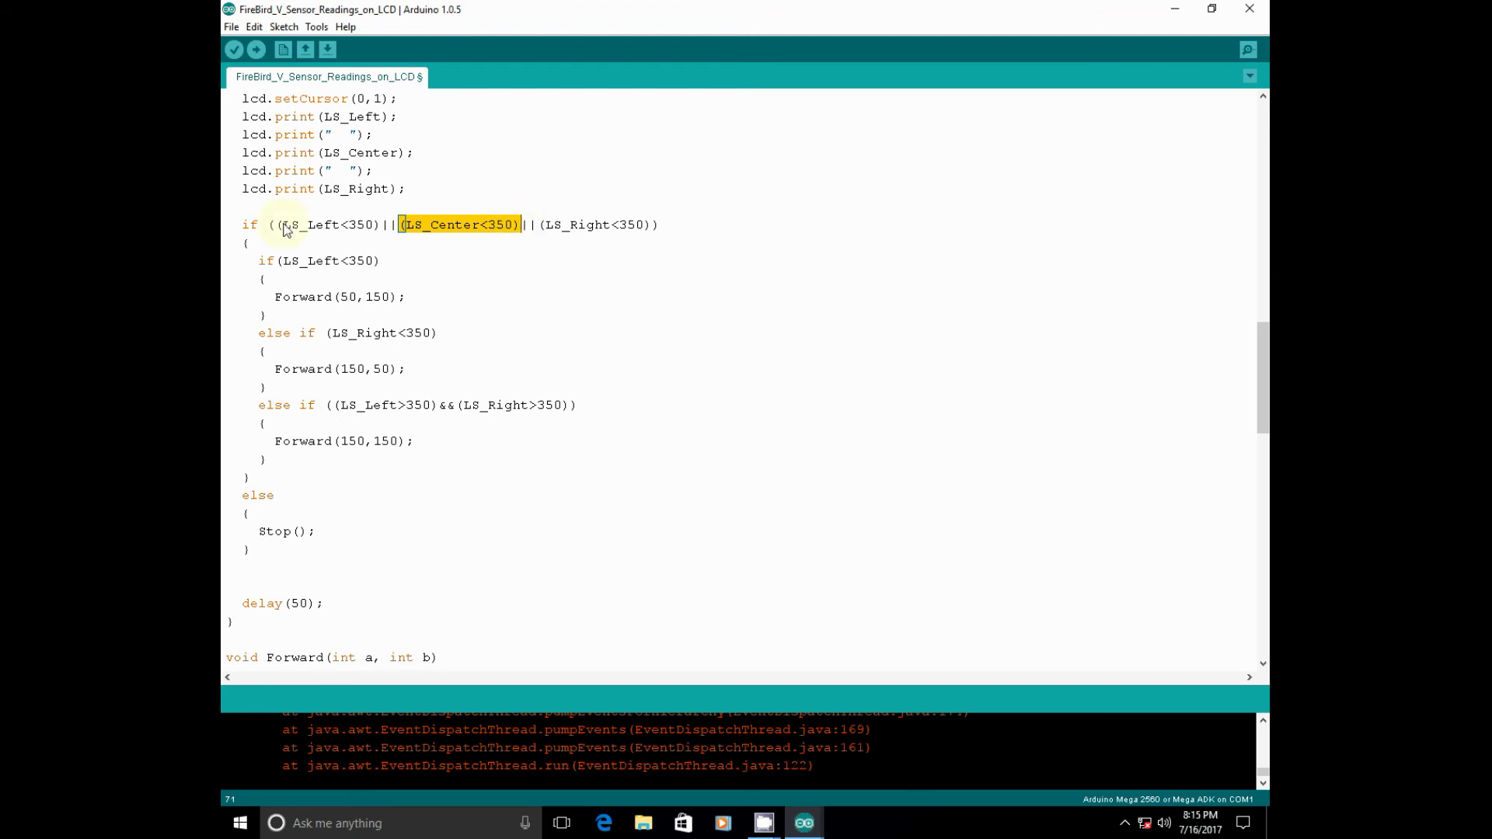
drag(284, 228, 645, 231)
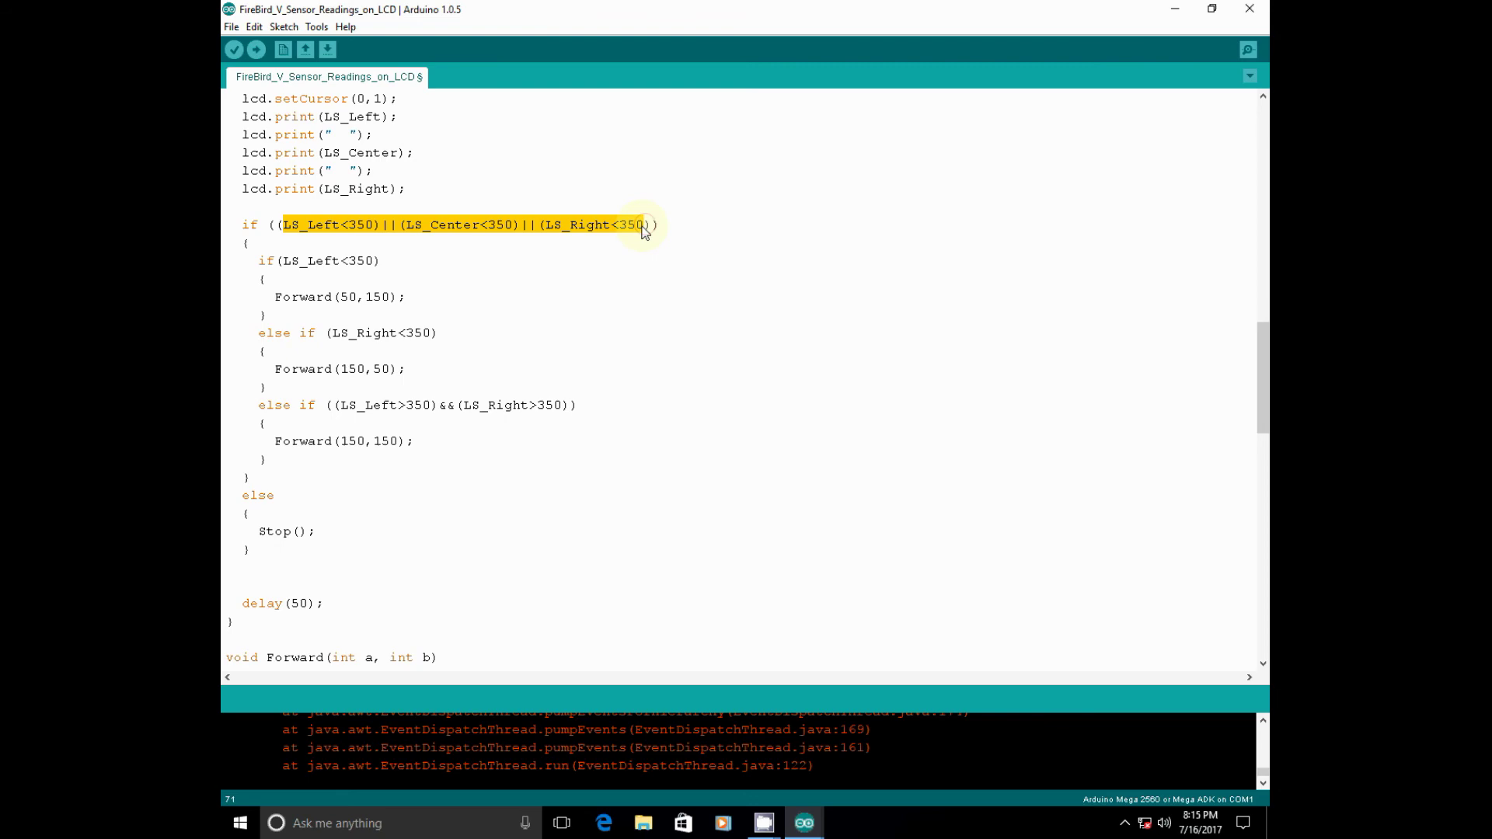